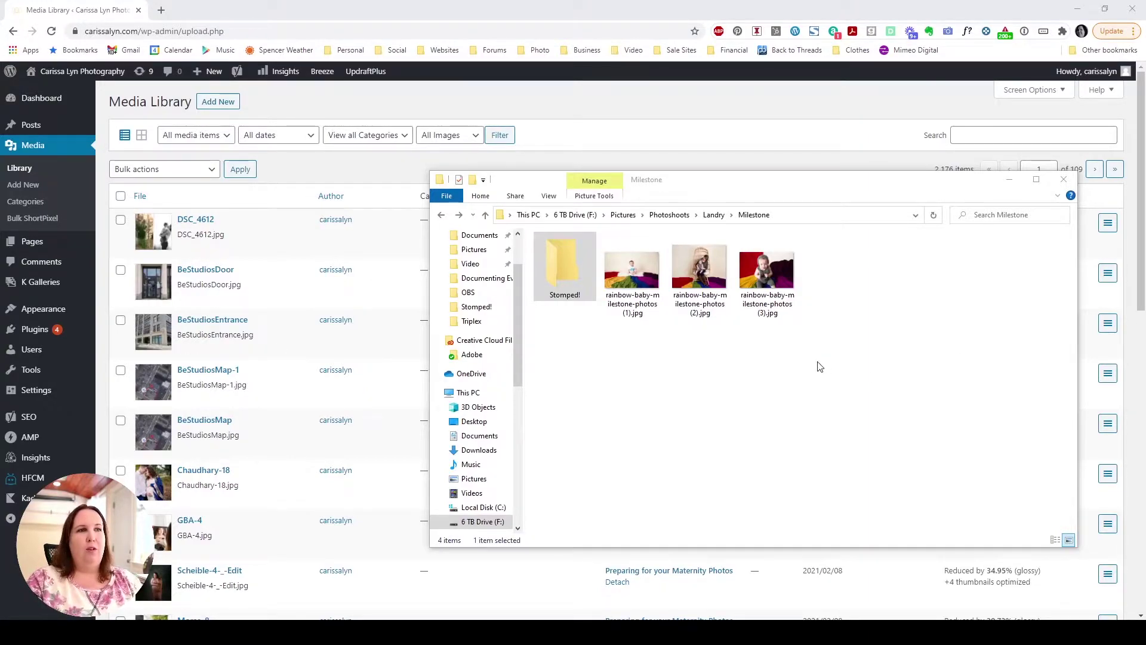
# - Check the file sizes of the three rainbow-baby-milestone-photos images in the Milestone folder
pyautogui.click(631, 274)
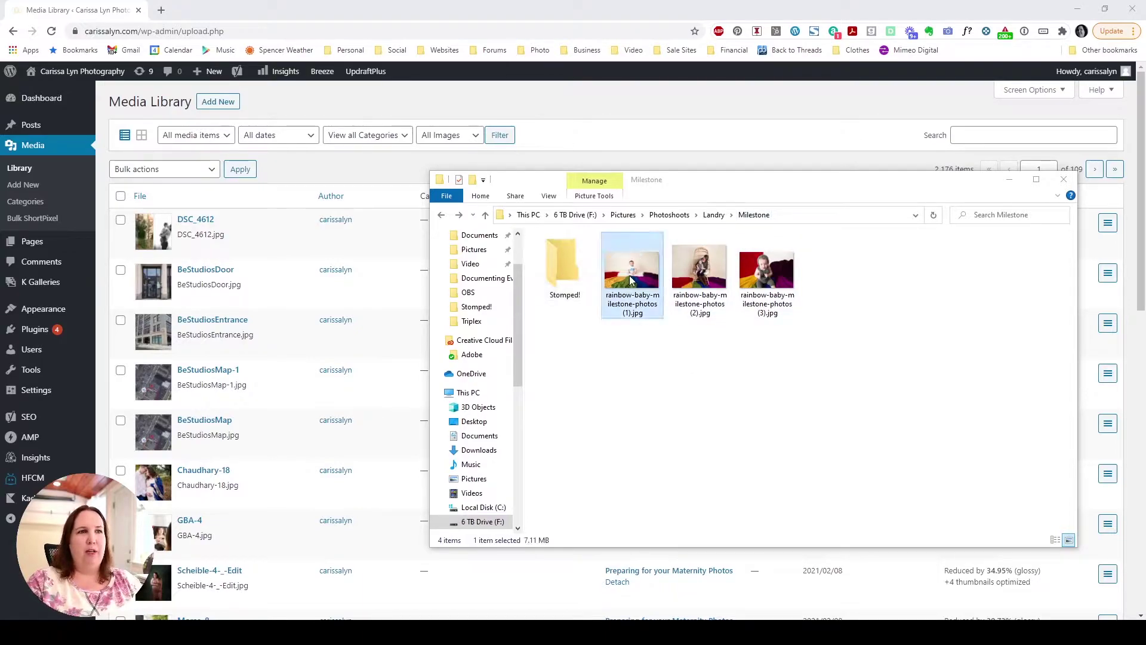
pyautogui.click(702, 281)
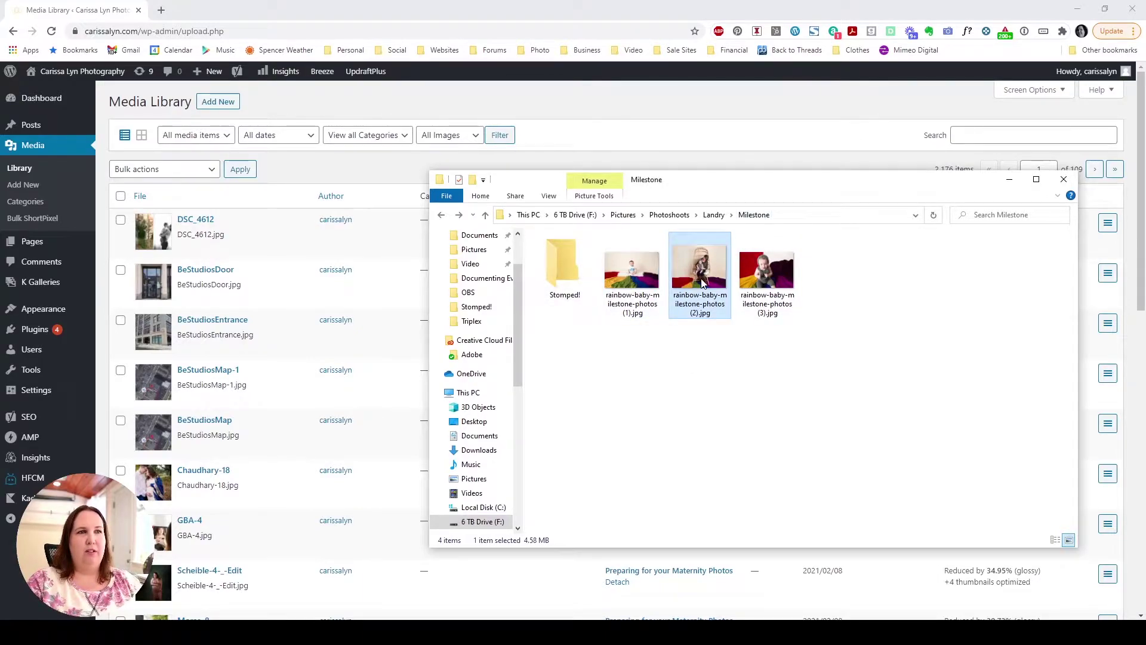
pyautogui.click(781, 293)
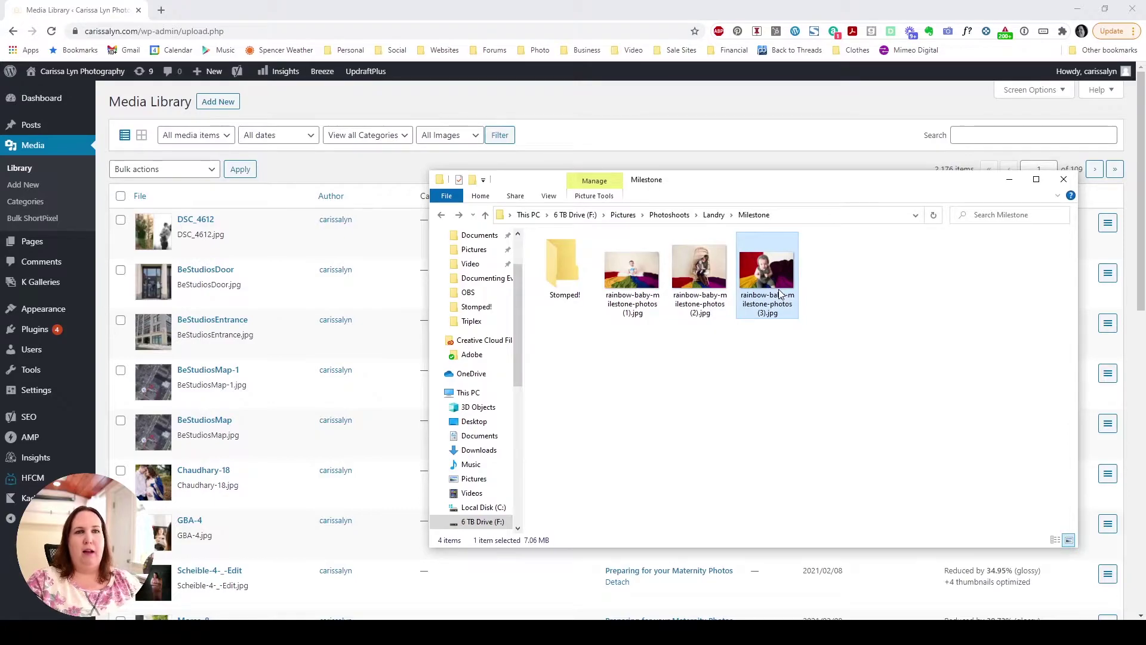
pyautogui.click(623, 284)
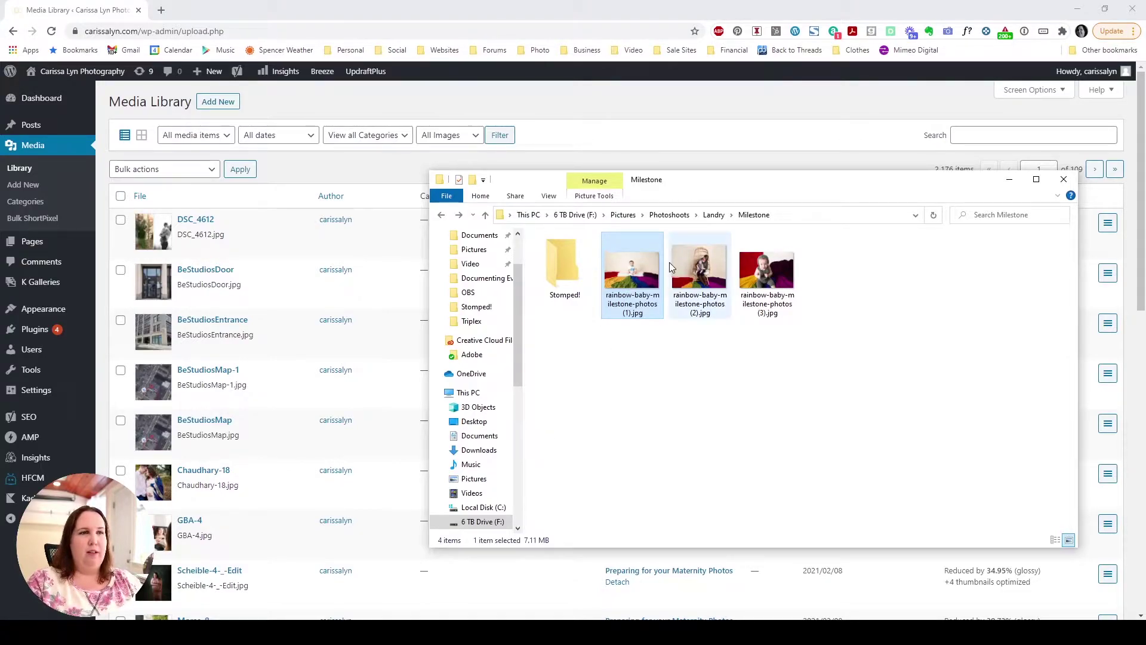
pyautogui.moveTo(629, 286)
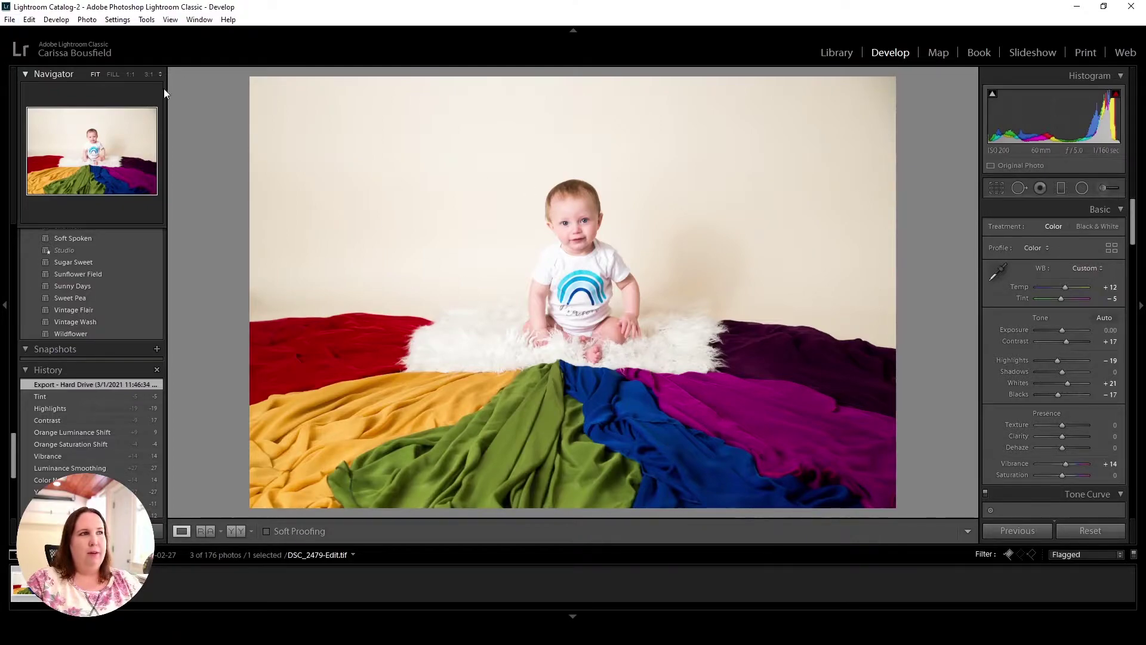
# - Switch to Lightroom Classic, start exporting the open photo, and enable resizing to fit a long edge of 2000 pixels
pyautogui.click(8, 20)
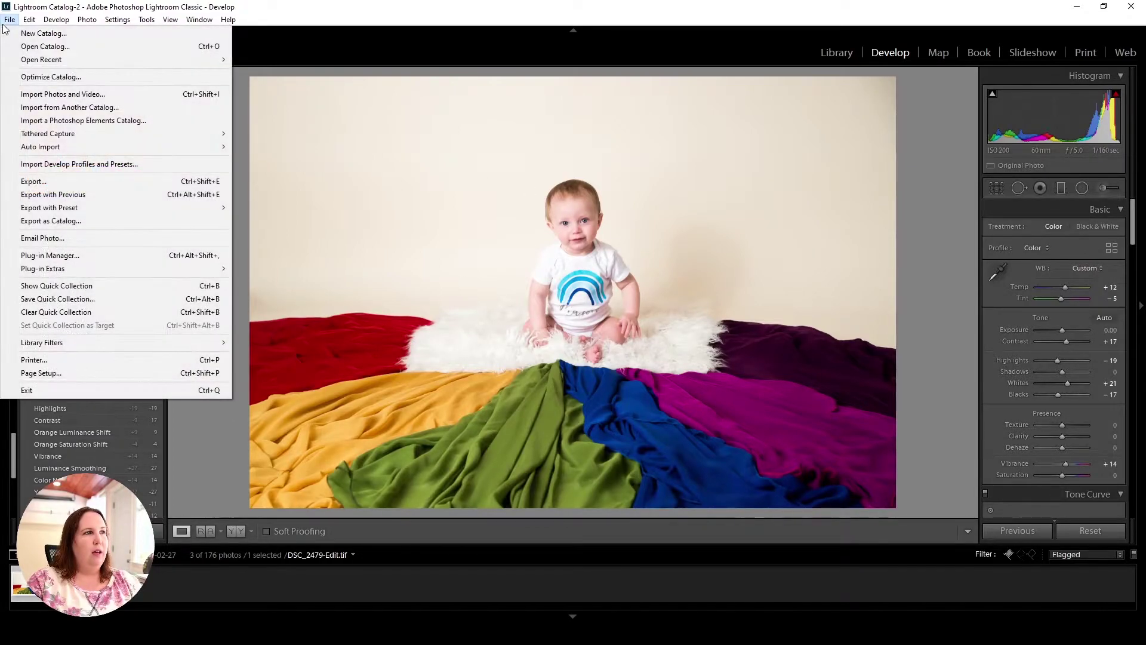
pyautogui.click(65, 181)
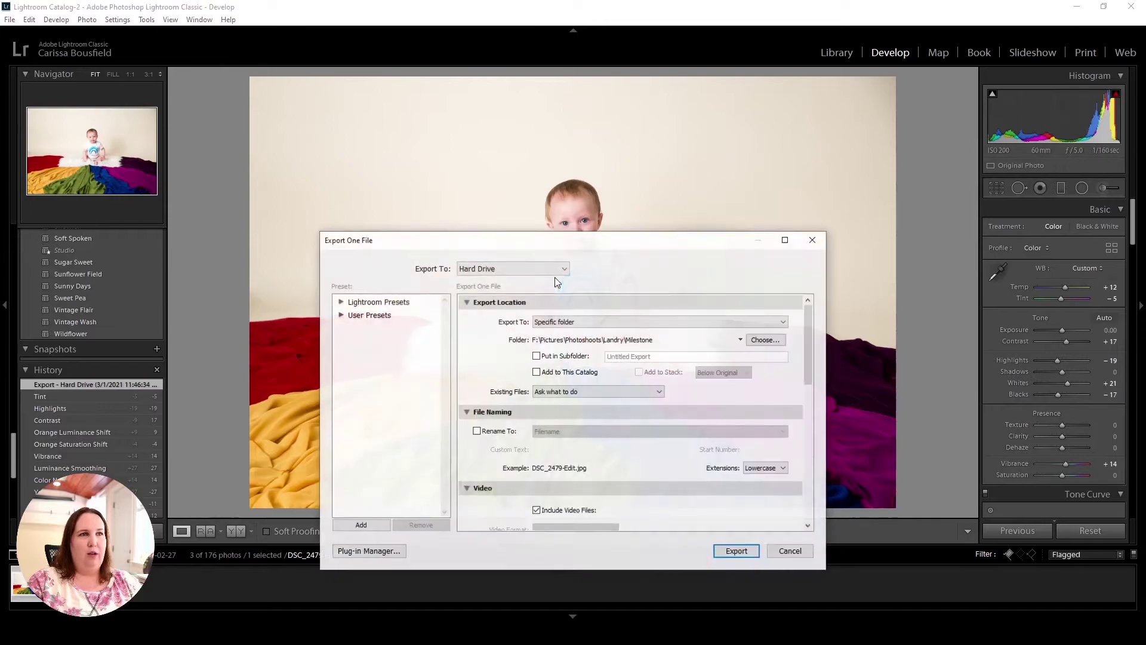
pyautogui.moveTo(652, 244); pyautogui.dragTo(667, 173)
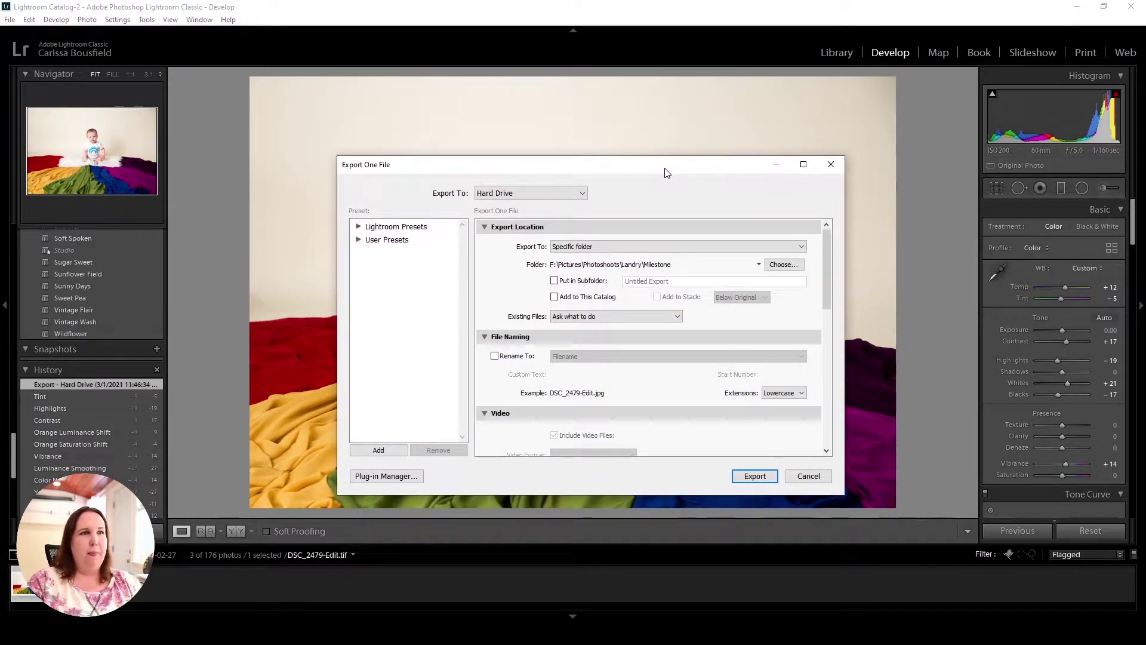
pyautogui.scroll(-5, 675, 291)
pyautogui.scroll(-3, 709, 307)
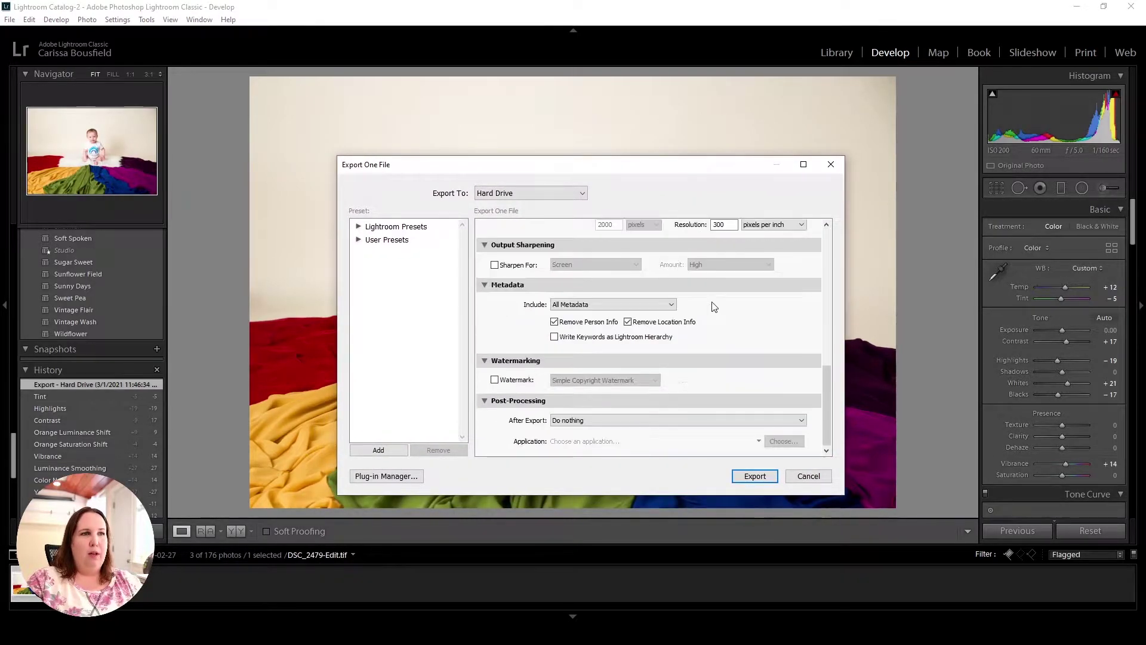
pyautogui.scroll(3, 831, 390)
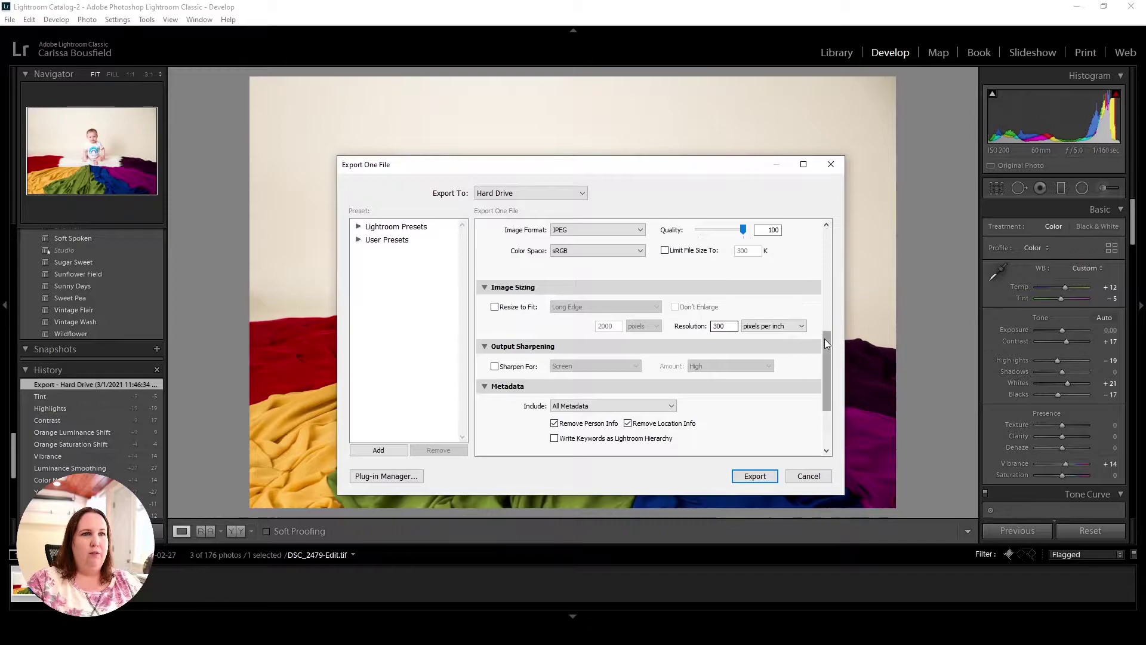
pyautogui.moveTo(825, 338); pyautogui.dragTo(826, 331)
pyautogui.click(494, 335)
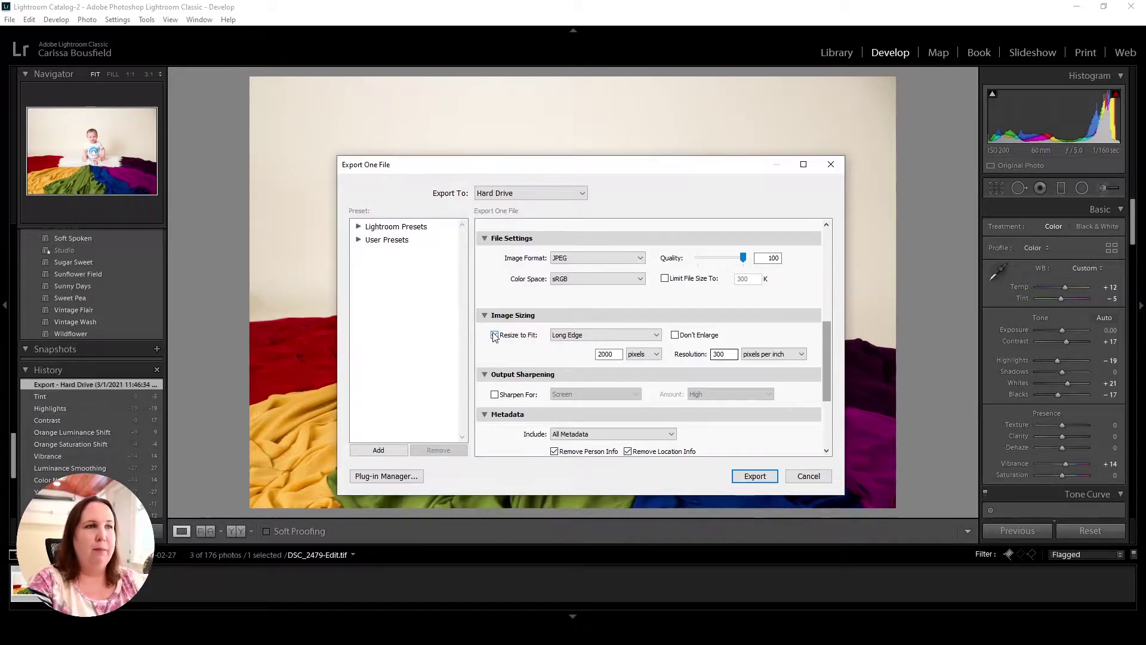
pyautogui.click(605, 352)
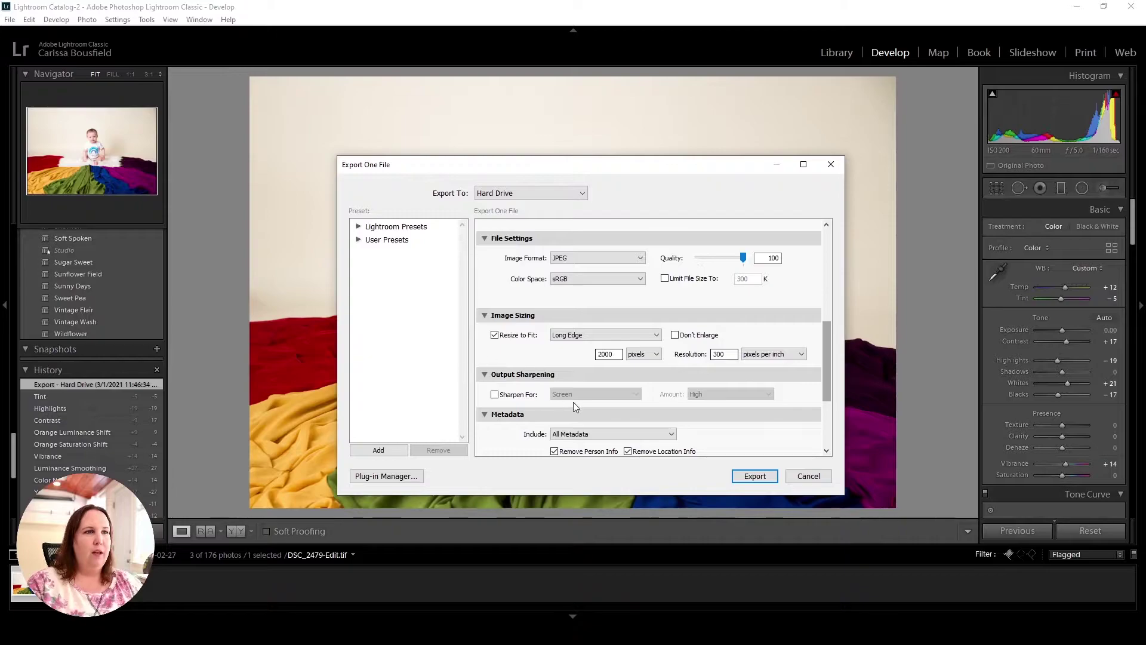
# - Set the JPEG quality to 65 and export the photo to the Milestone folder
pyautogui.moveTo(825, 331); pyautogui.dragTo(826, 321)
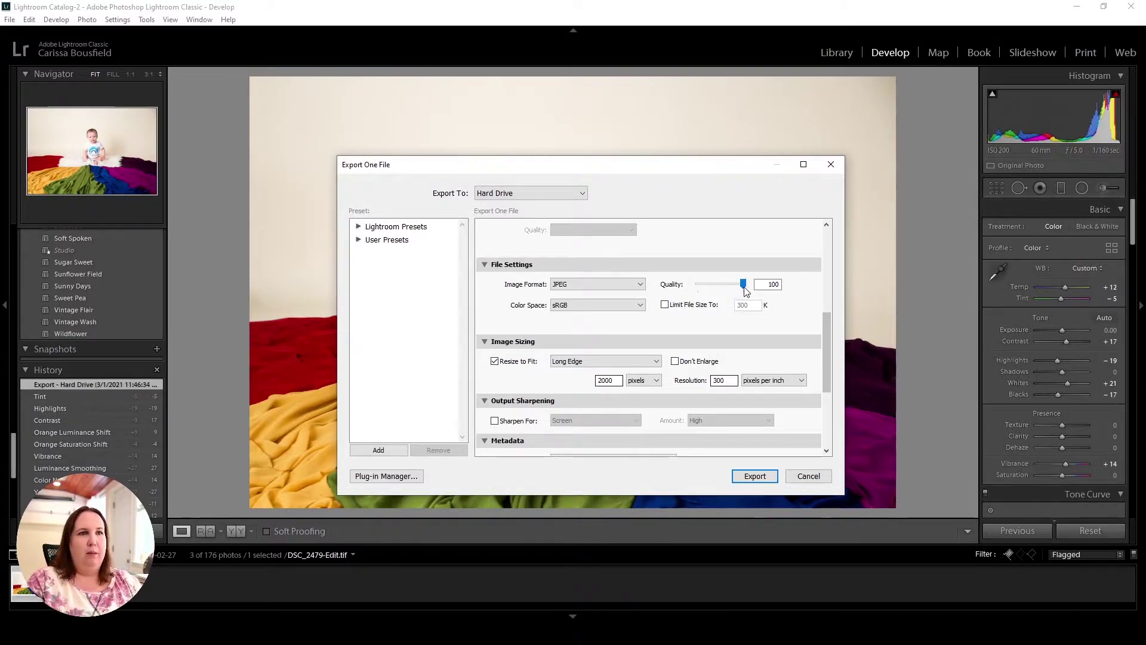
pyautogui.moveTo(744, 289); pyautogui.dragTo(730, 293)
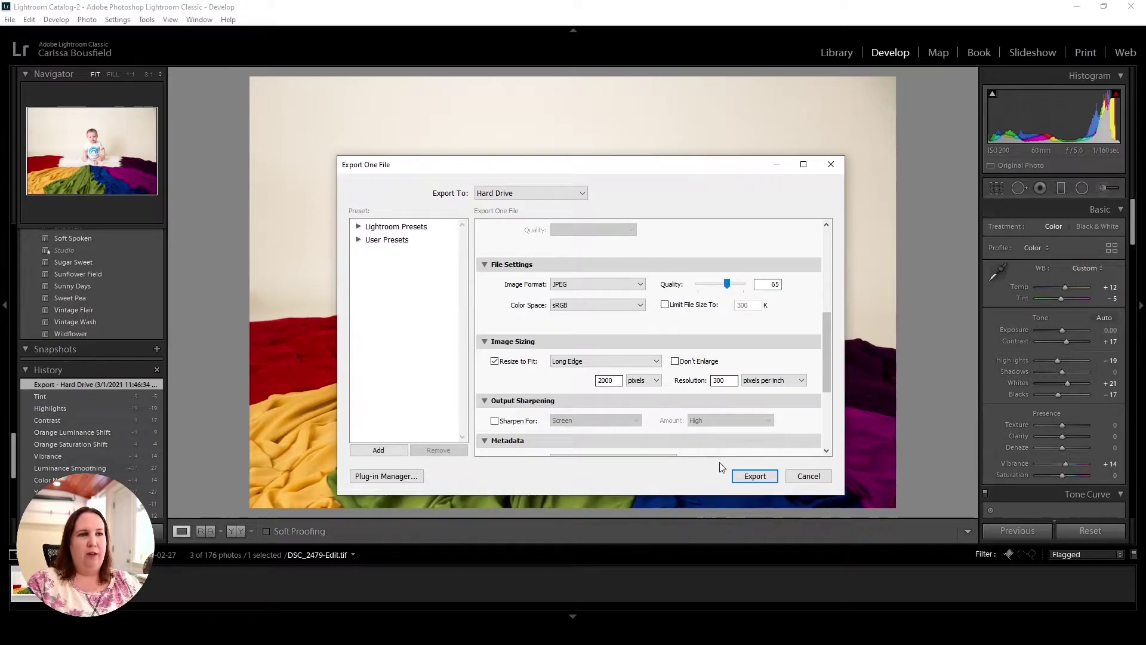
pyautogui.scroll(-3, 689, 392)
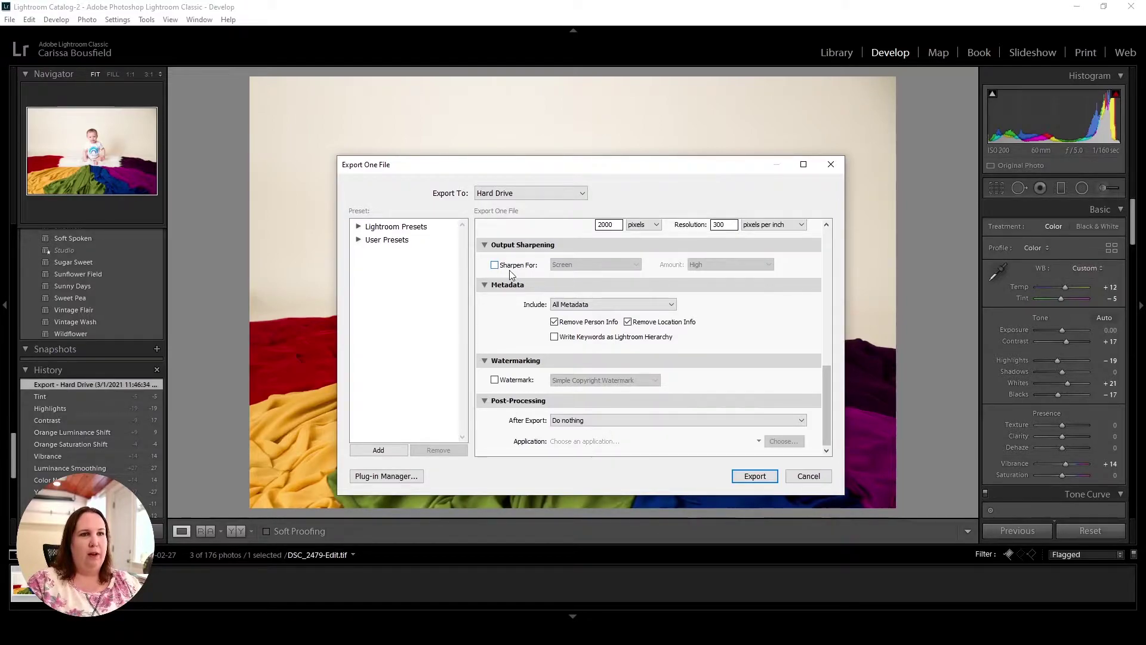
pyautogui.click(754, 475)
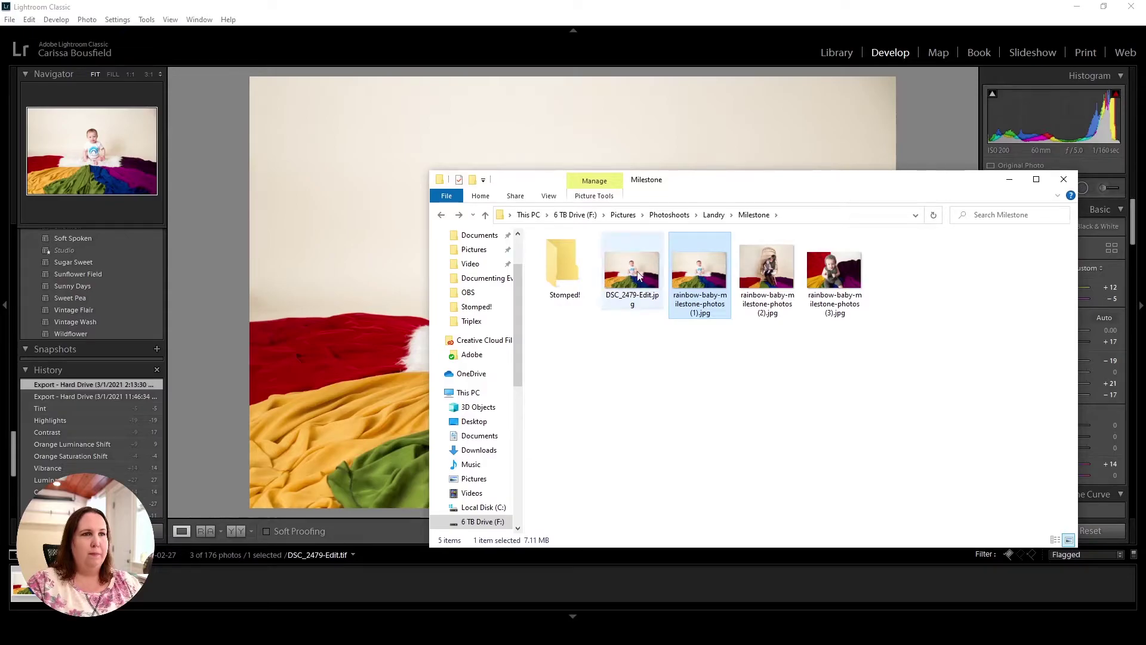
# - Open the exported DSC_2479-Edit.jpg from the Milestone folder and inspect its image quality
pyautogui.doubleClick(637, 275)
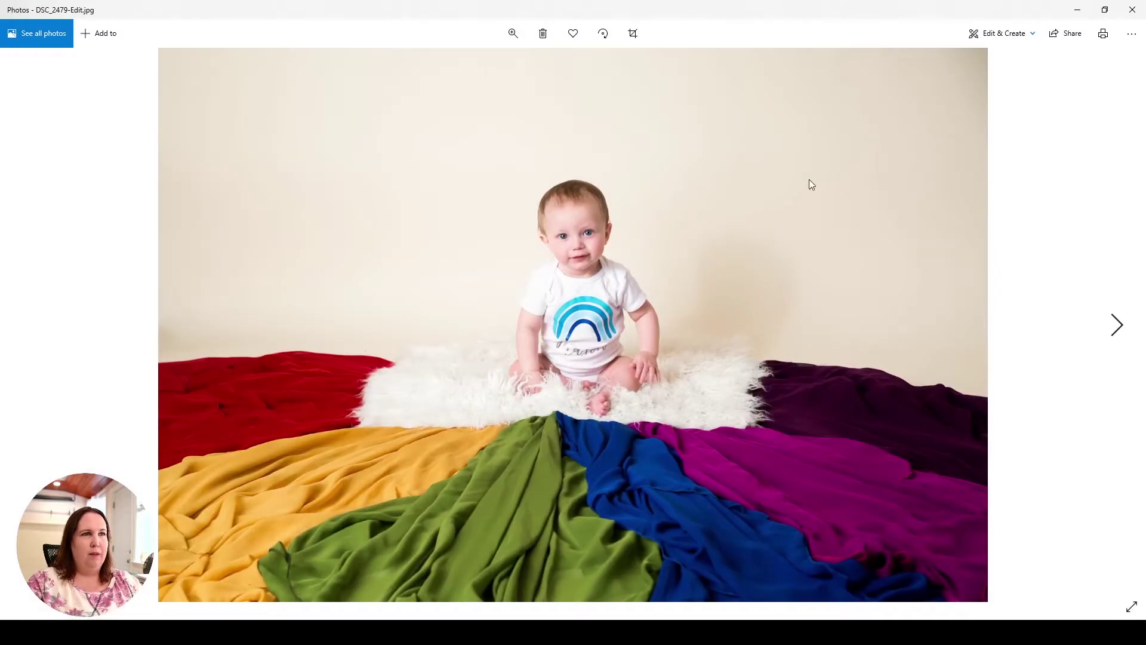
pyautogui.click(1132, 10)
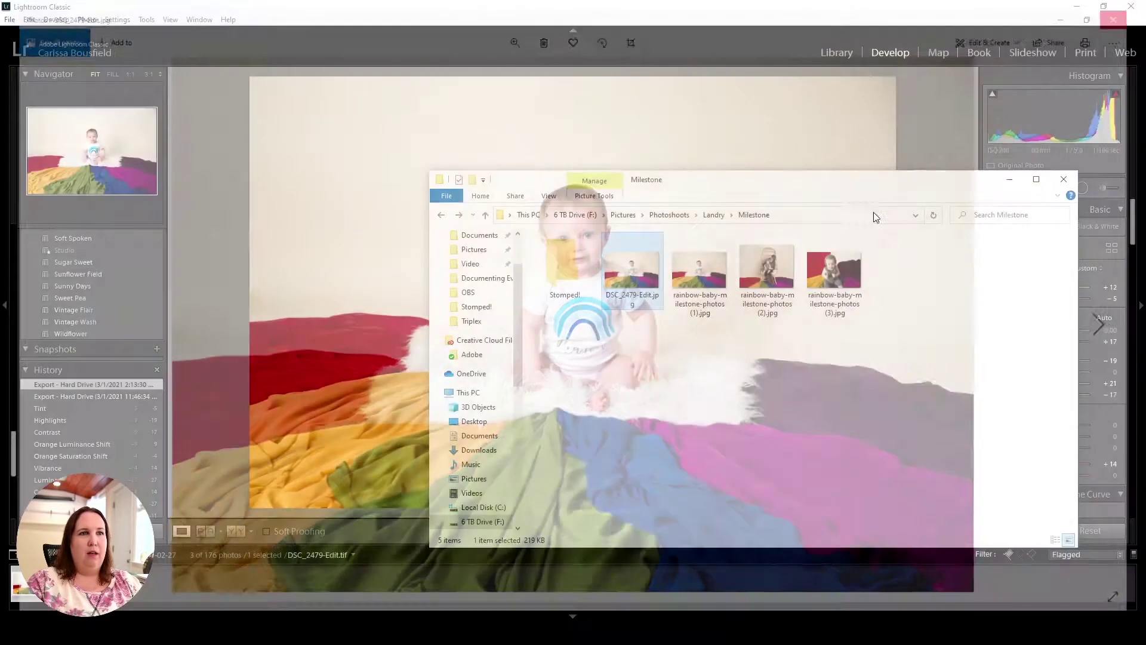
pyautogui.doubleClick(627, 296)
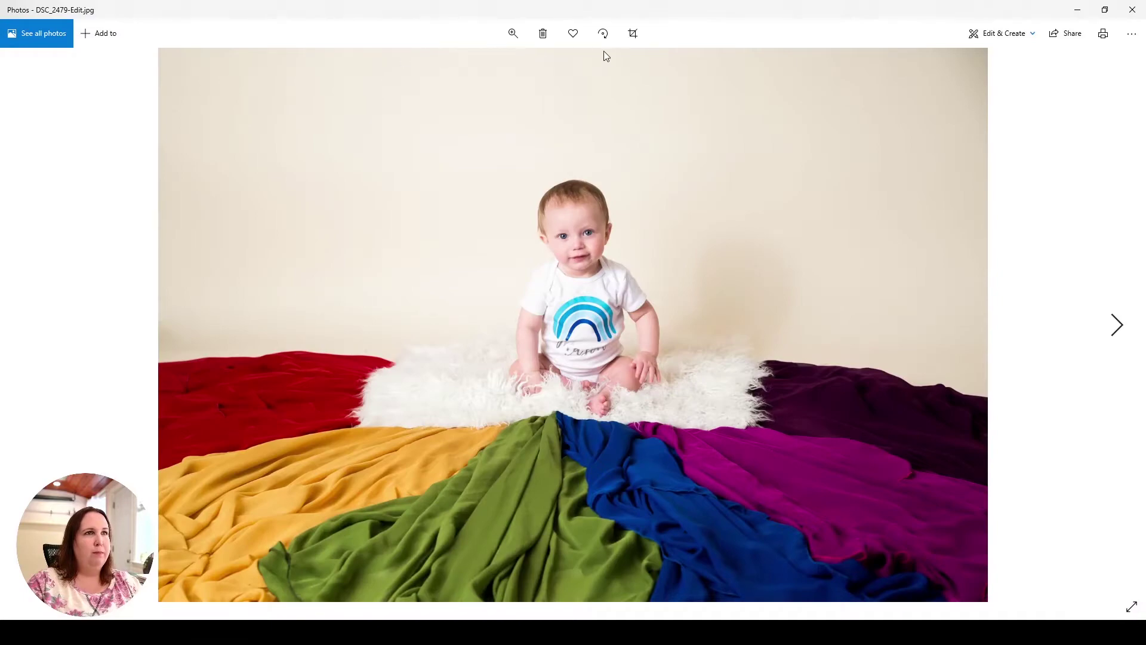
pyautogui.click(513, 33)
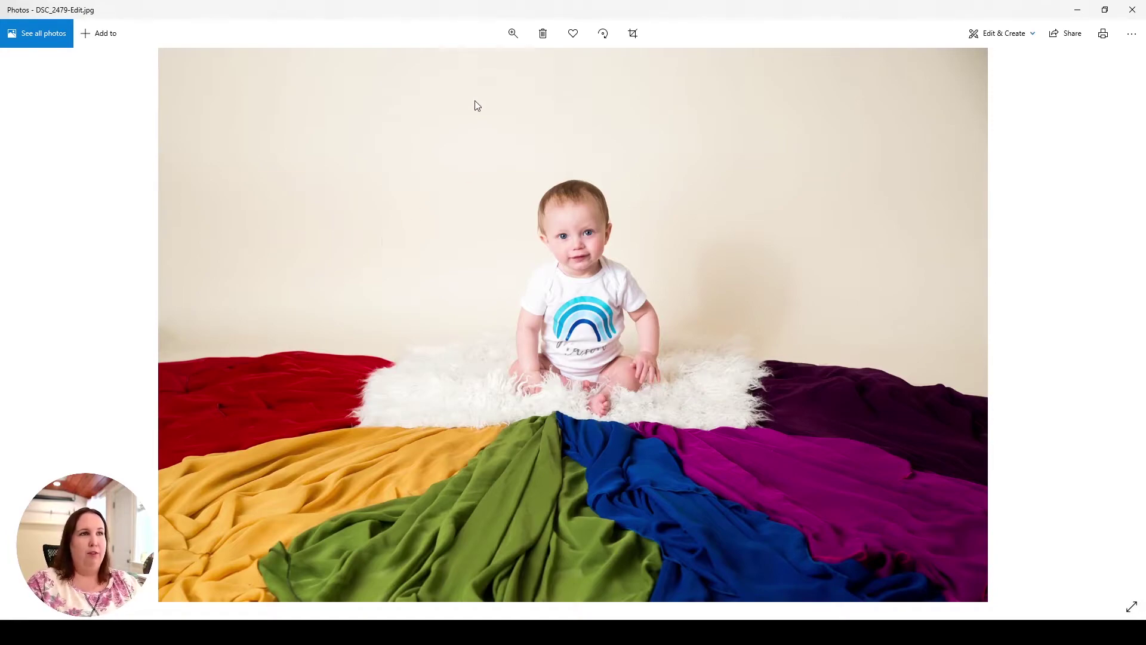
pyautogui.click(513, 33)
pyautogui.moveTo(457, 64)
pyautogui.mouseDown()
pyautogui.moveTo(468, 65)
pyautogui.moveTo(456, 63)
pyautogui.mouseUp()
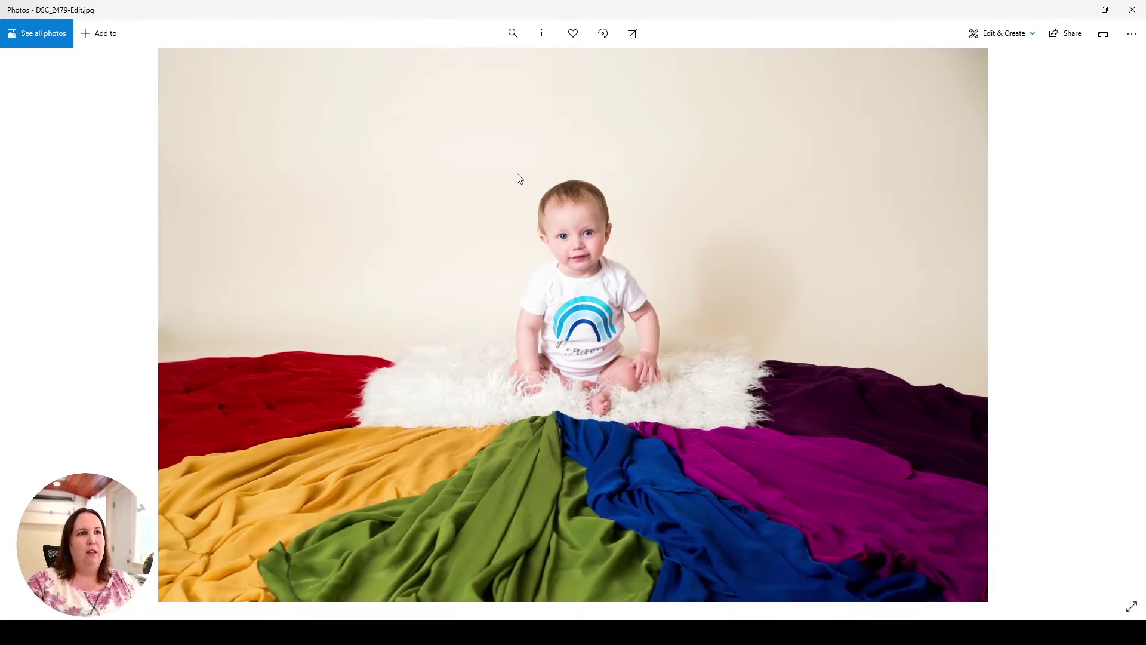
pyautogui.click(1132, 9)
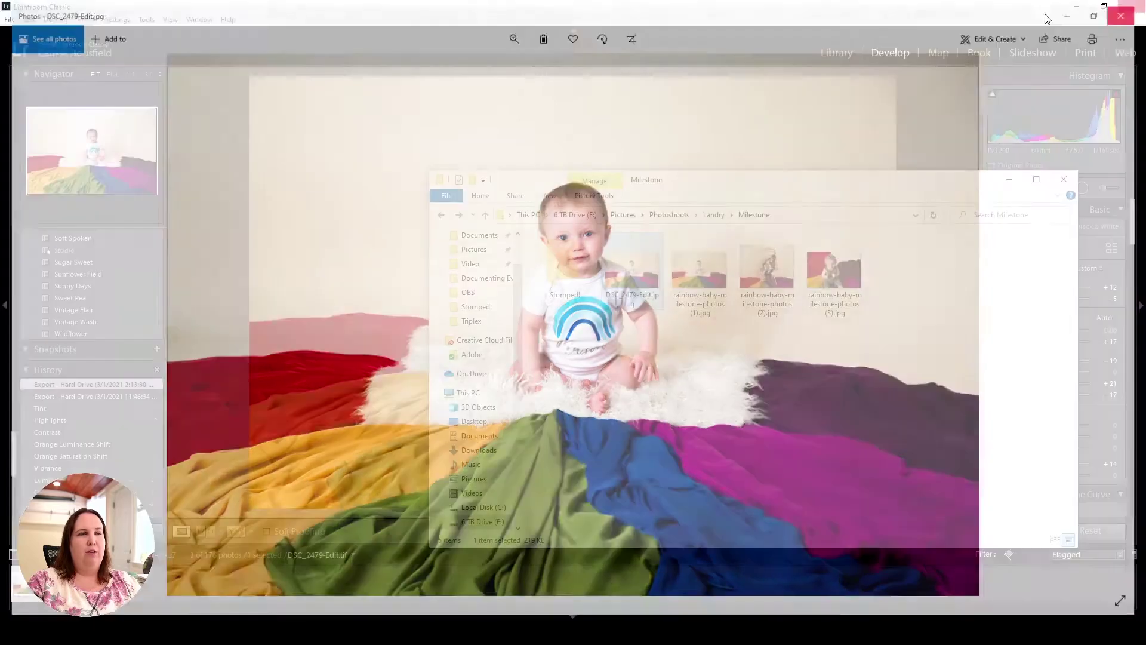
# - Export the photo again at JPEG quality 40, overwriting the existing file, and view the exported image
pyautogui.click(10, 19)
pyautogui.click(90, 179)
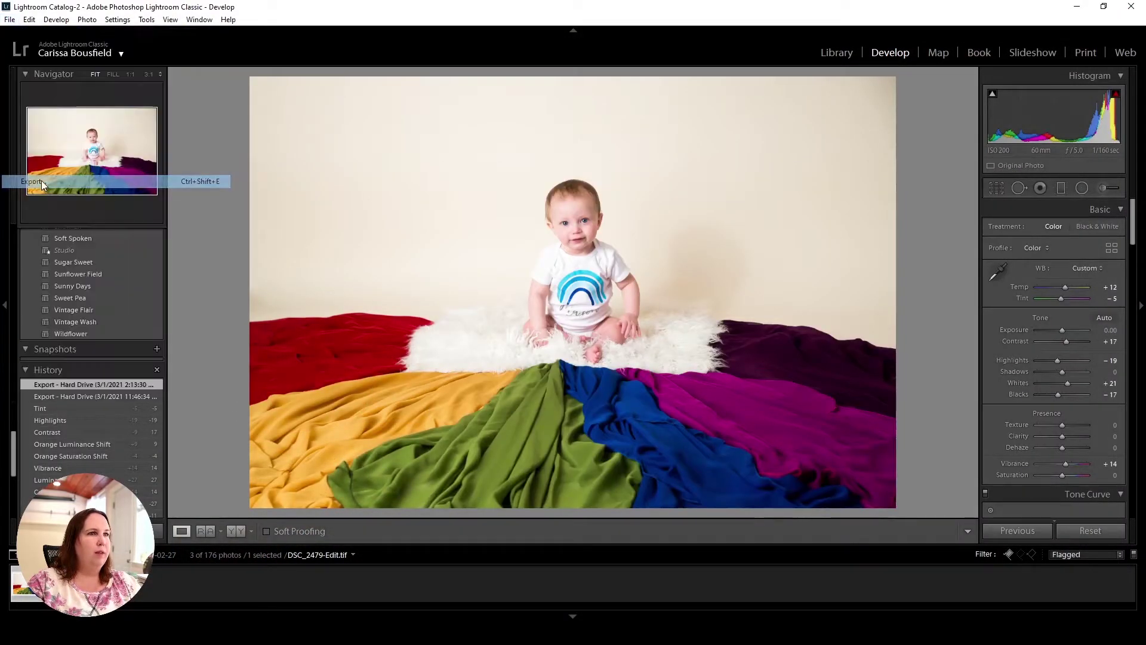
pyautogui.scroll(-10, 747, 349)
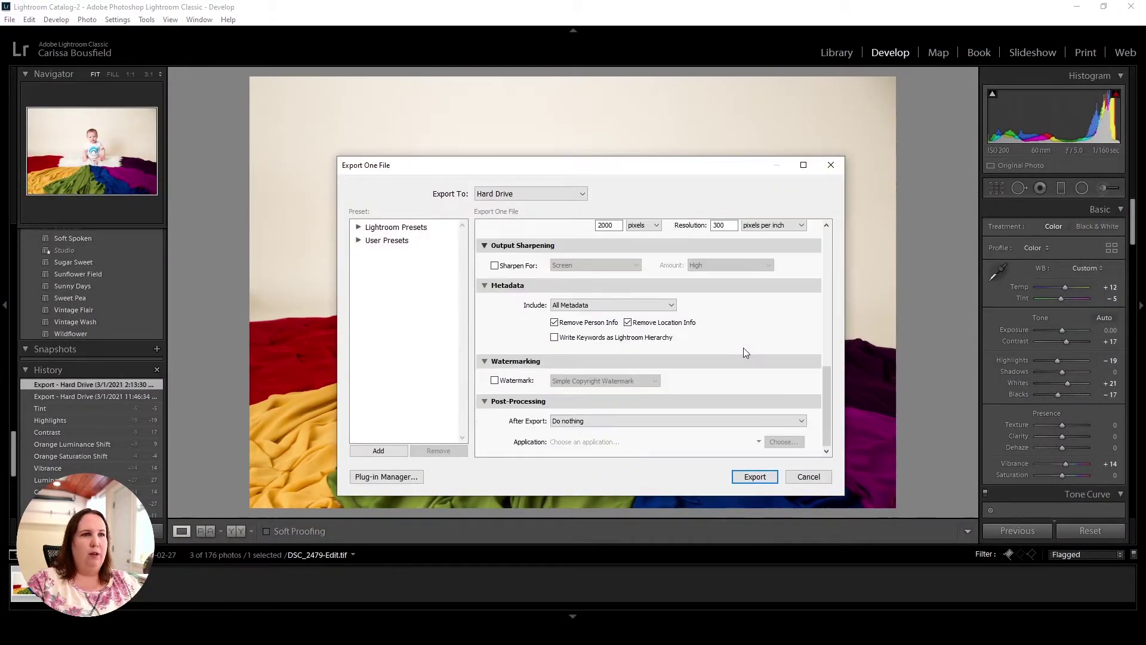
pyautogui.scroll(7, 743, 348)
pyautogui.moveTo(727, 425); pyautogui.dragTo(717, 426)
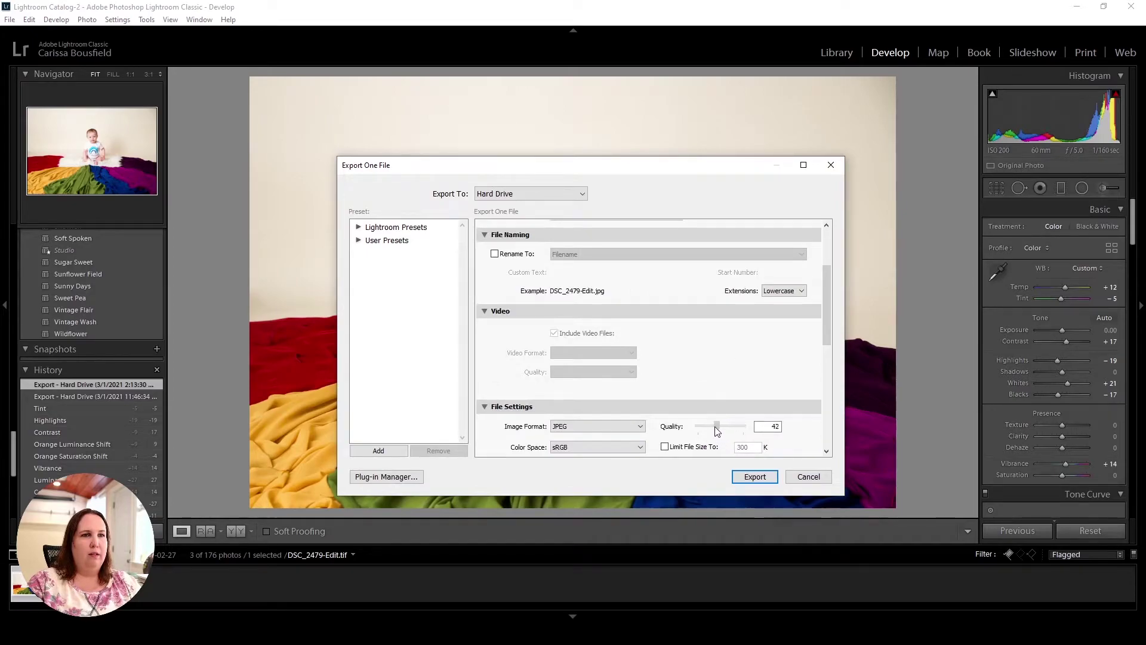
pyautogui.click(751, 475)
pyautogui.click(568, 404)
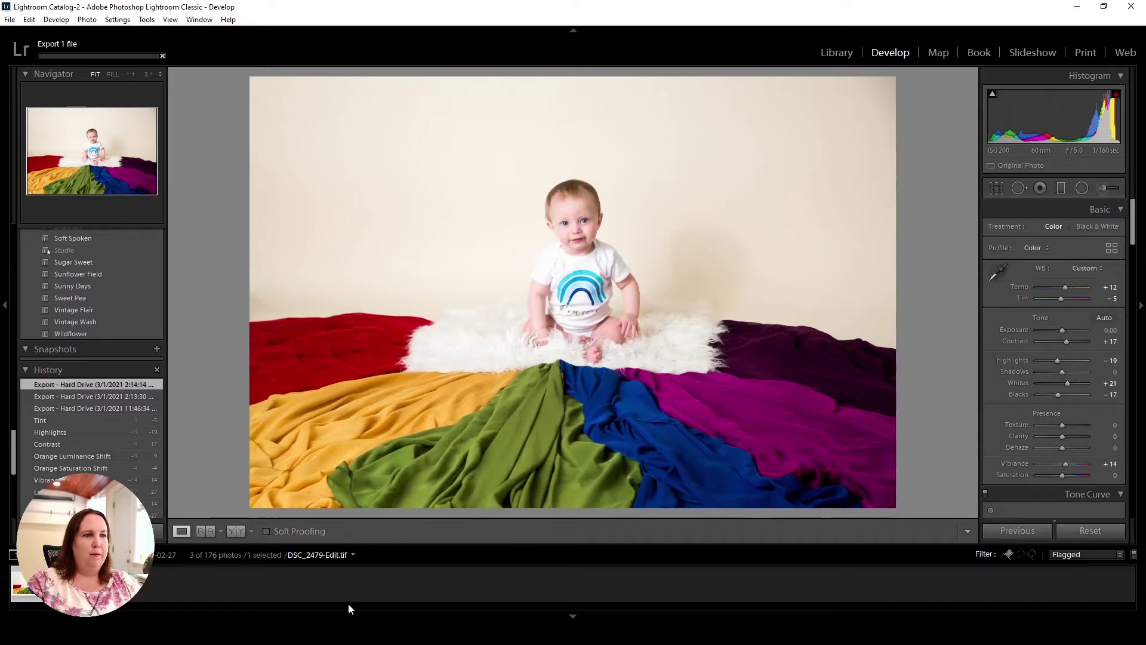
pyautogui.doubleClick(637, 275)
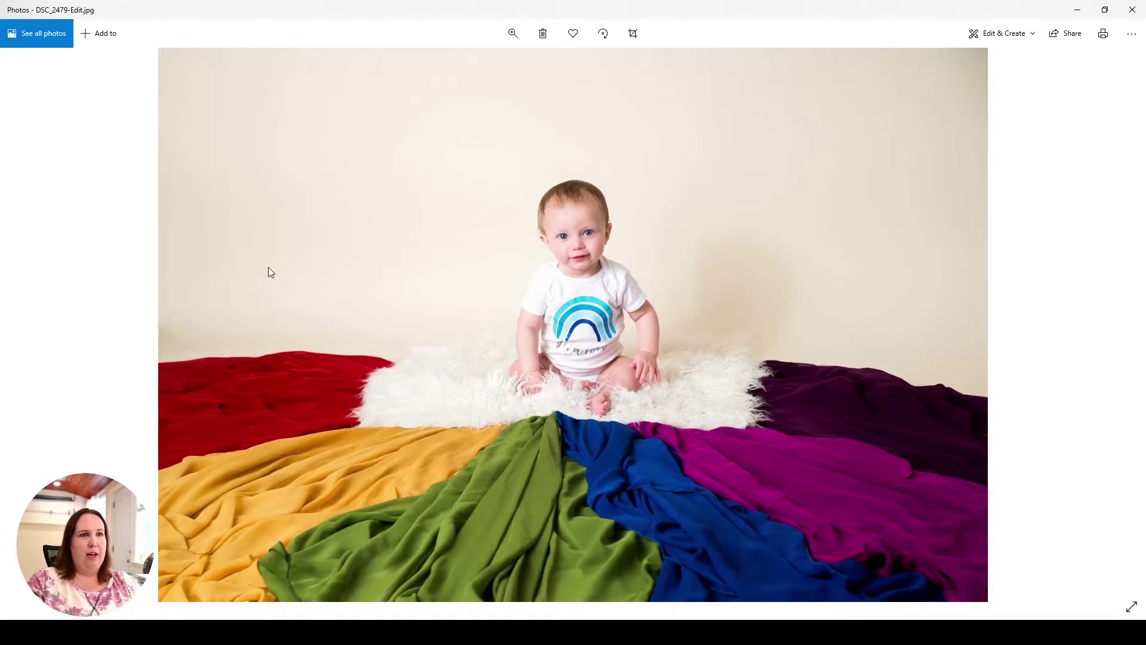
pyautogui.click(1131, 9)
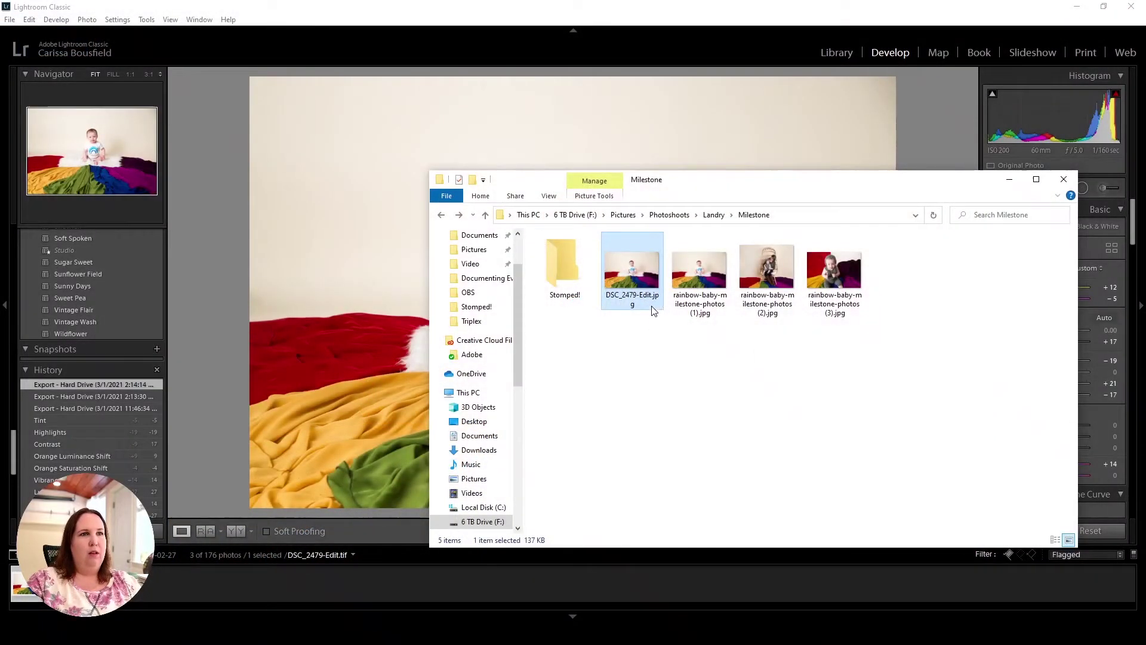
# - Export the photo again with a JPEG quality above 40, overwriting the existing file, and view the exported image
pyautogui.click(3, 20)
pyautogui.press('Escape')
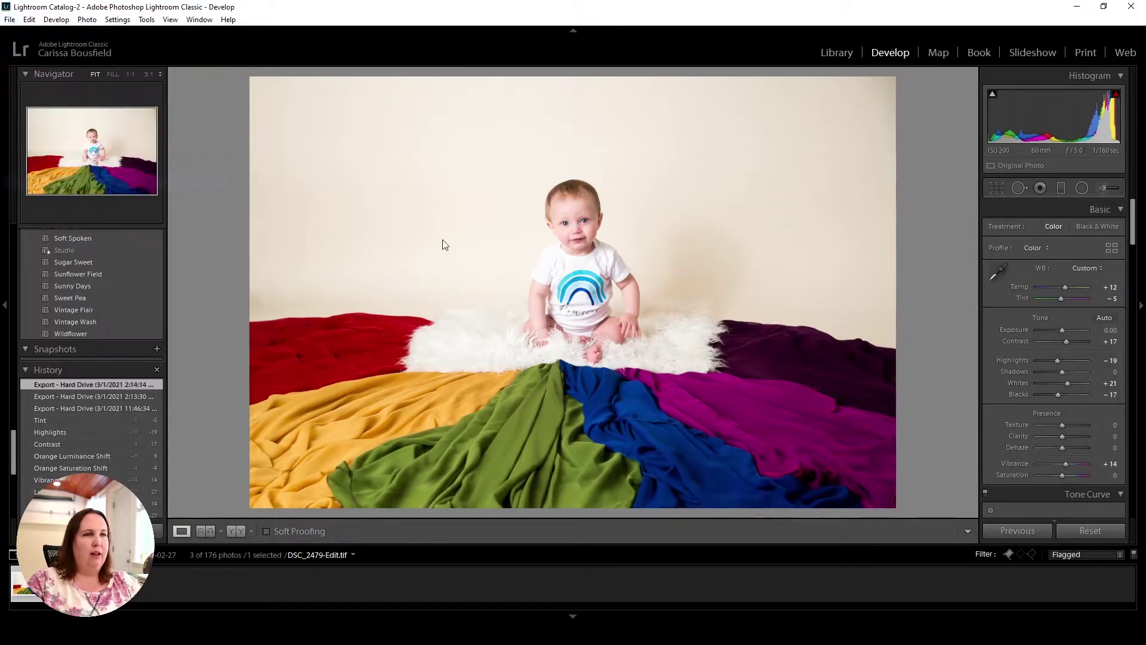
pyautogui.scroll(-10, 686, 334)
pyautogui.scroll(6, 728, 304)
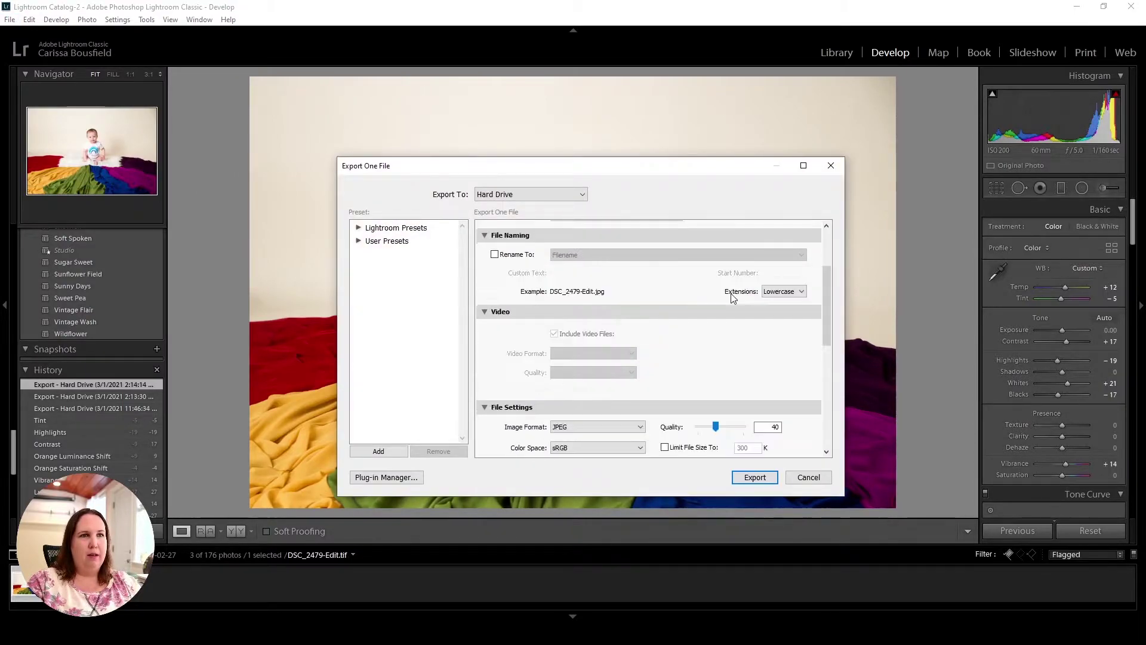
pyautogui.moveTo(722, 421); pyautogui.dragTo(725, 420)
pyautogui.click(753, 476)
pyautogui.click(566, 405)
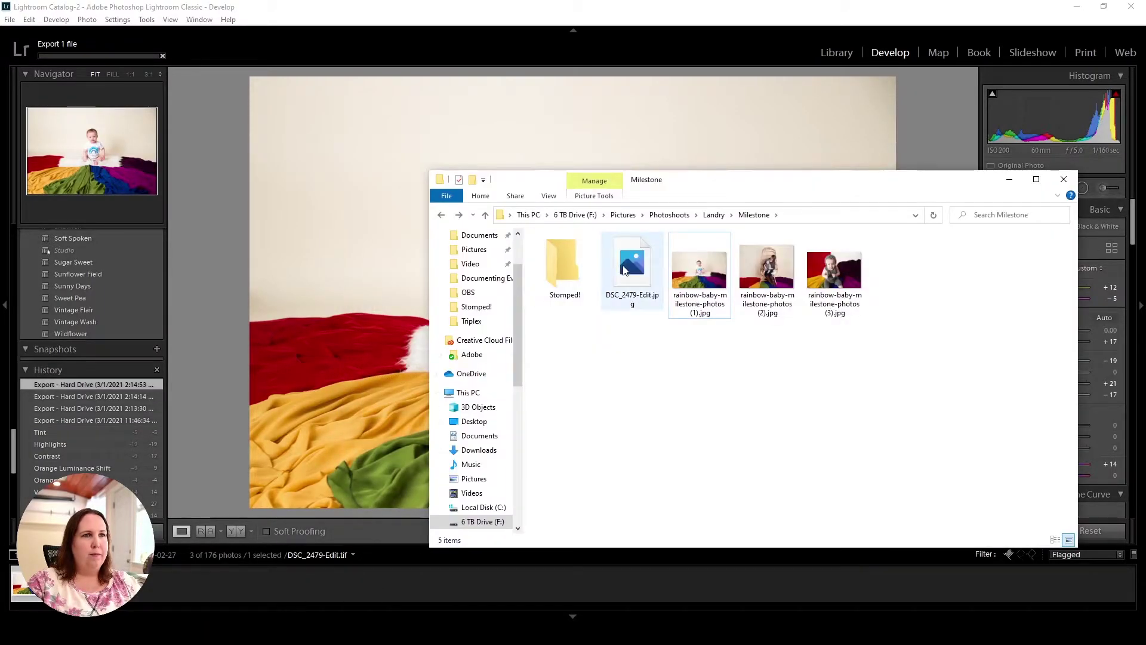
pyautogui.doubleClick(642, 256)
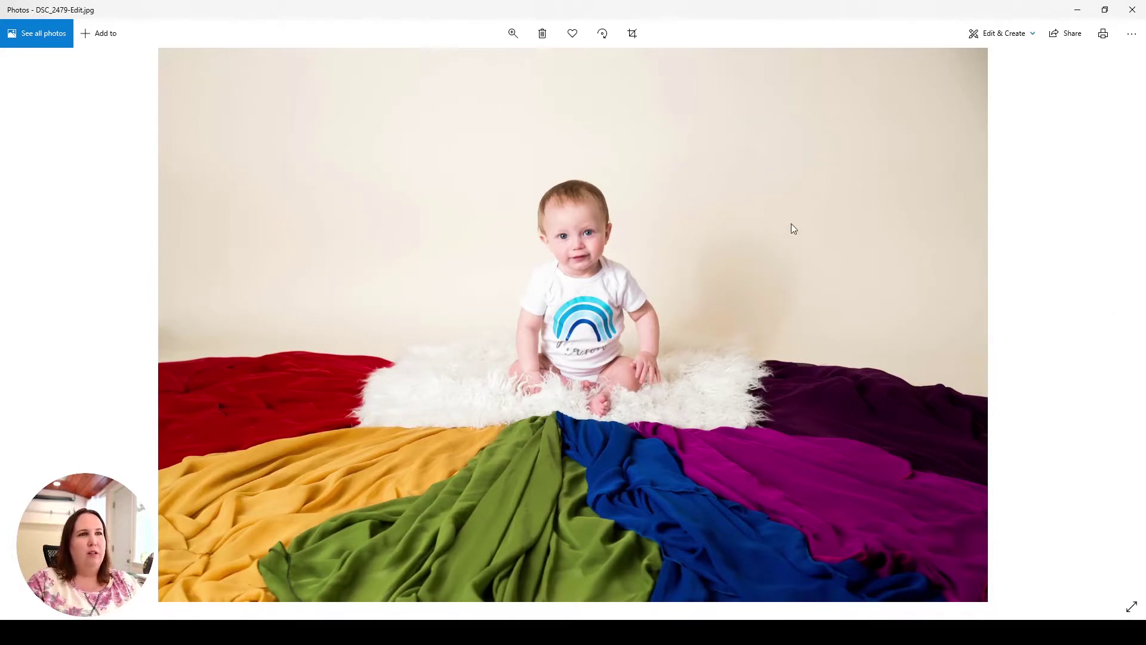
pyautogui.click(1132, 10)
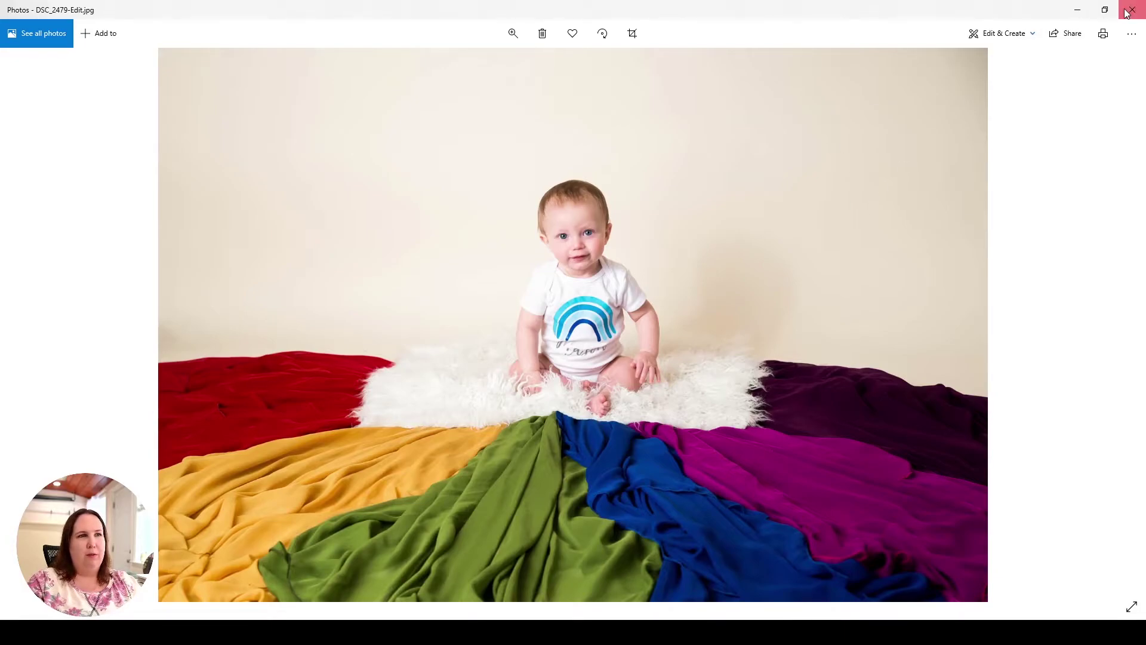
# - Export the photo again at JPEG quality 65, overwriting the existing file, and view the exported image
pyautogui.click(9, 19)
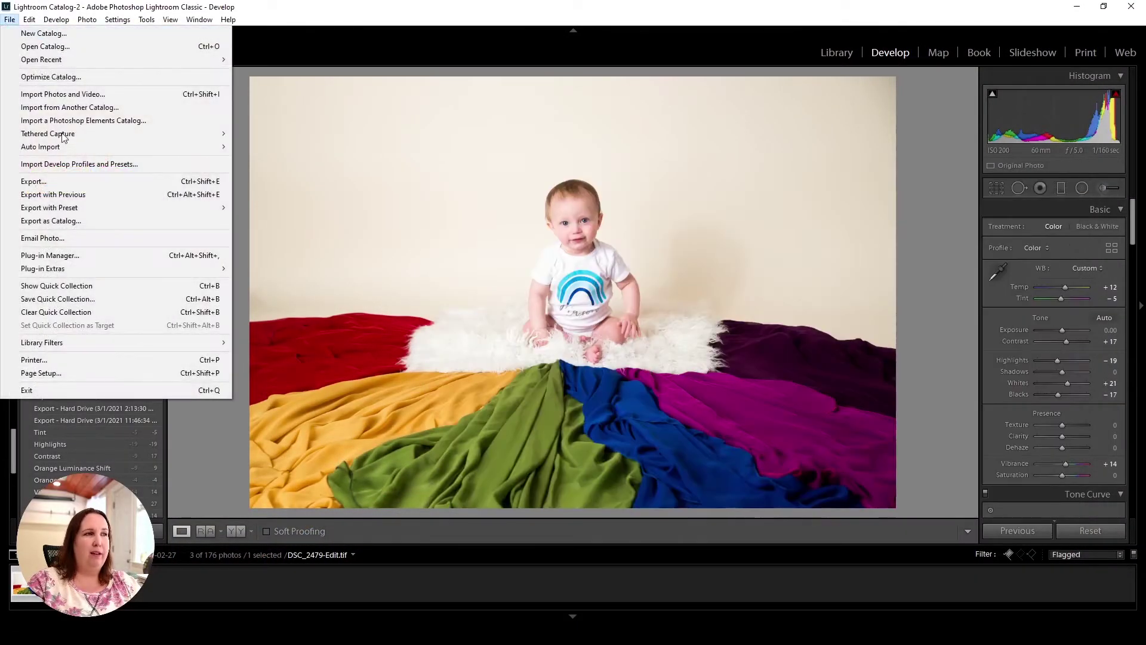
pyautogui.click(66, 181)
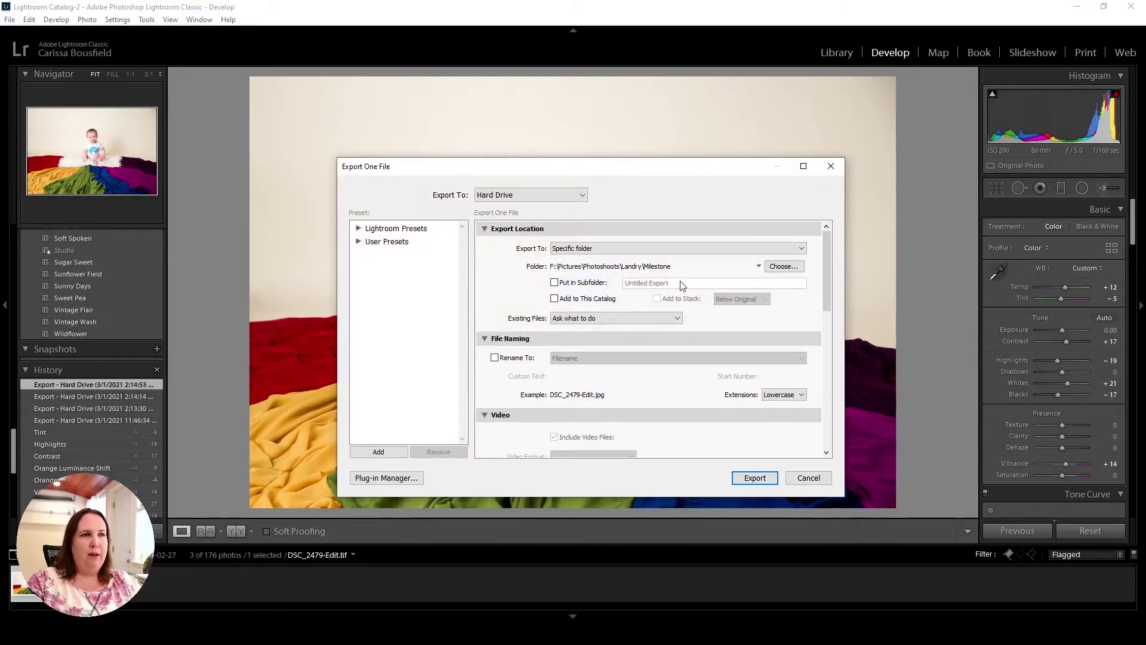
pyautogui.scroll(-5, 794, 267)
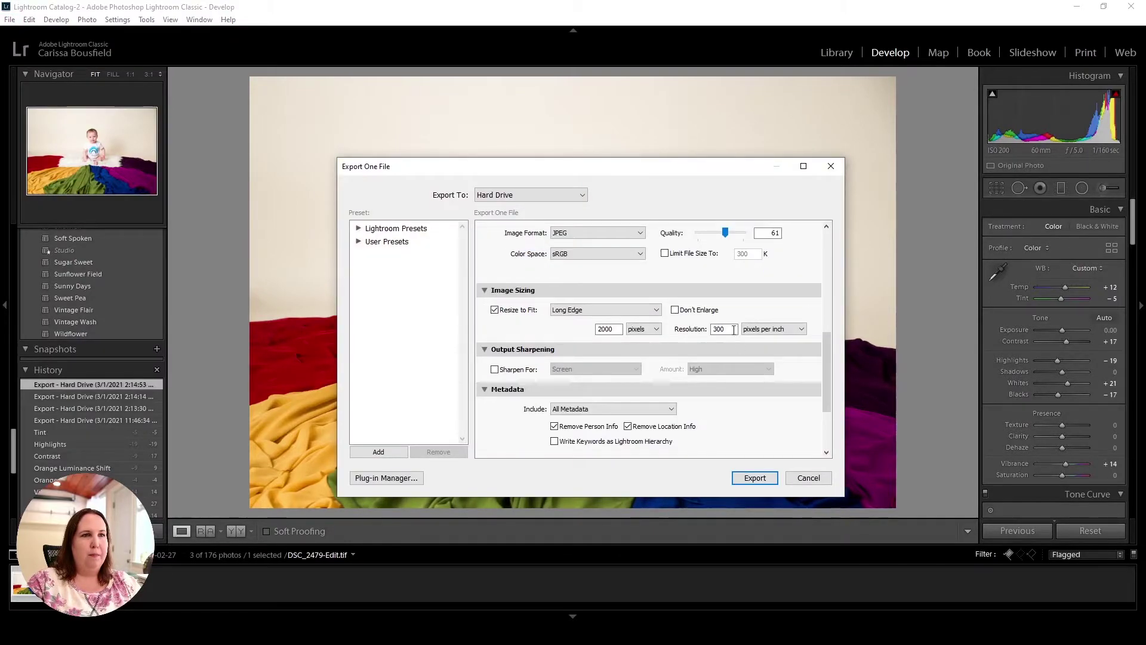
pyautogui.moveTo(725, 232); pyautogui.dragTo(728, 233)
pyautogui.doubleClick(773, 233)
pyautogui.write('65')
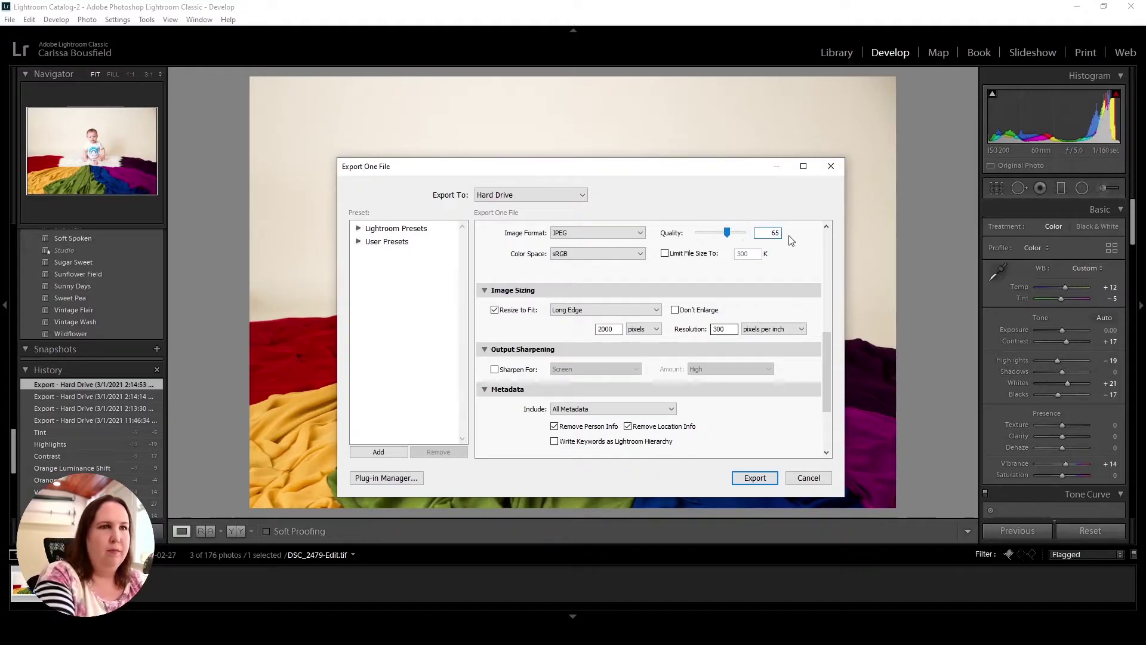
pyautogui.click(749, 478)
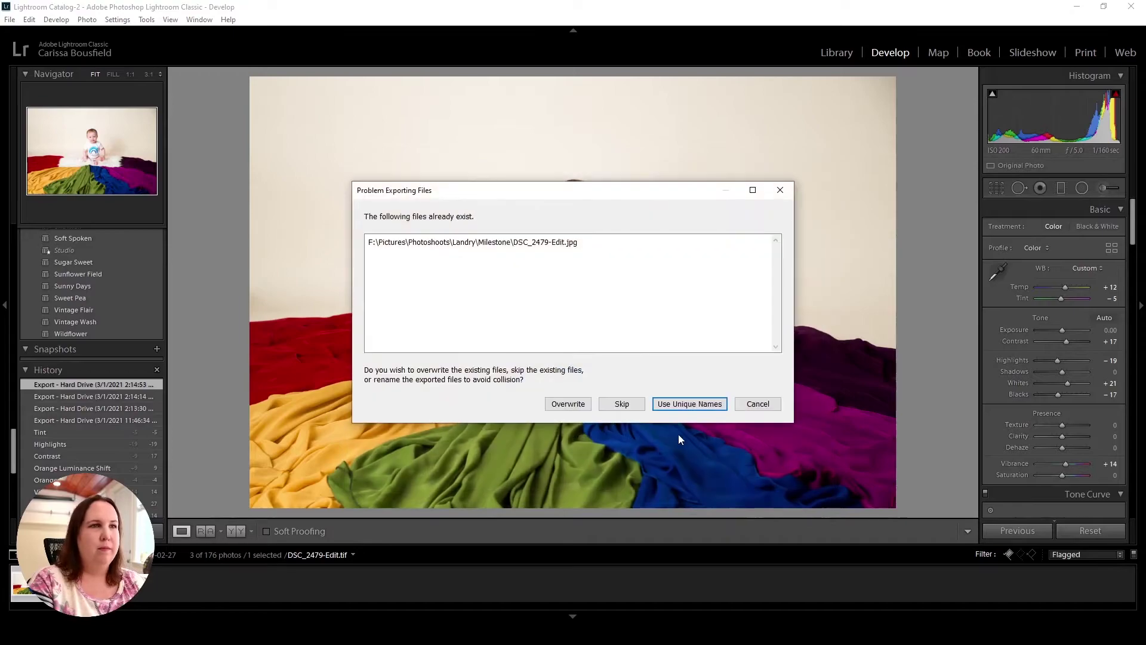
pyautogui.click(568, 404)
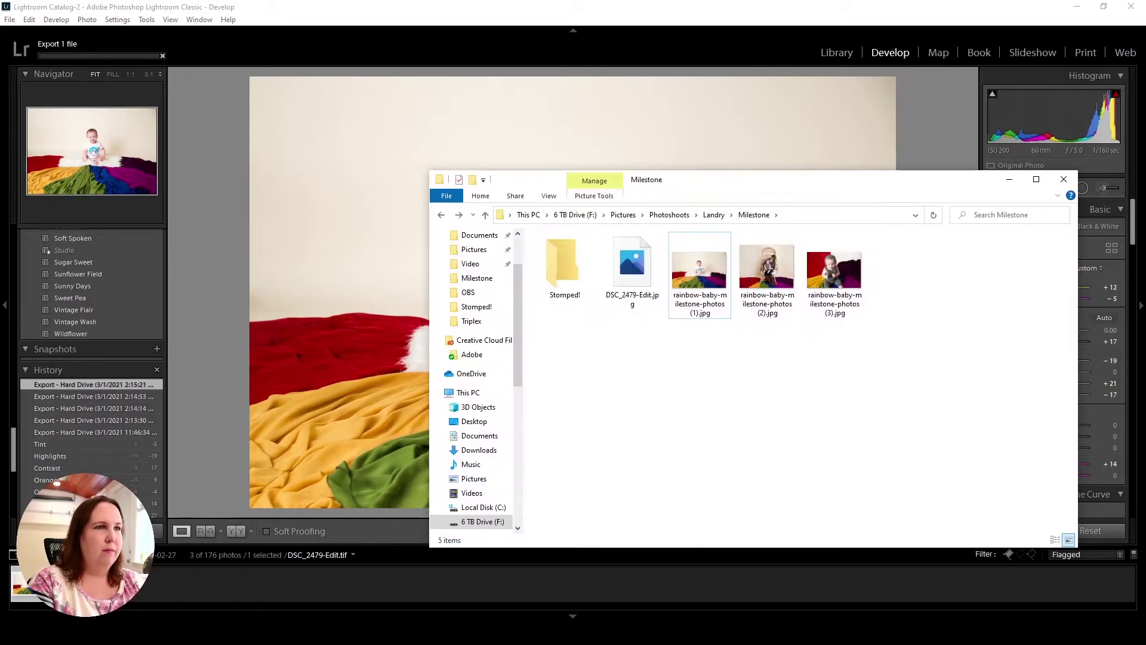
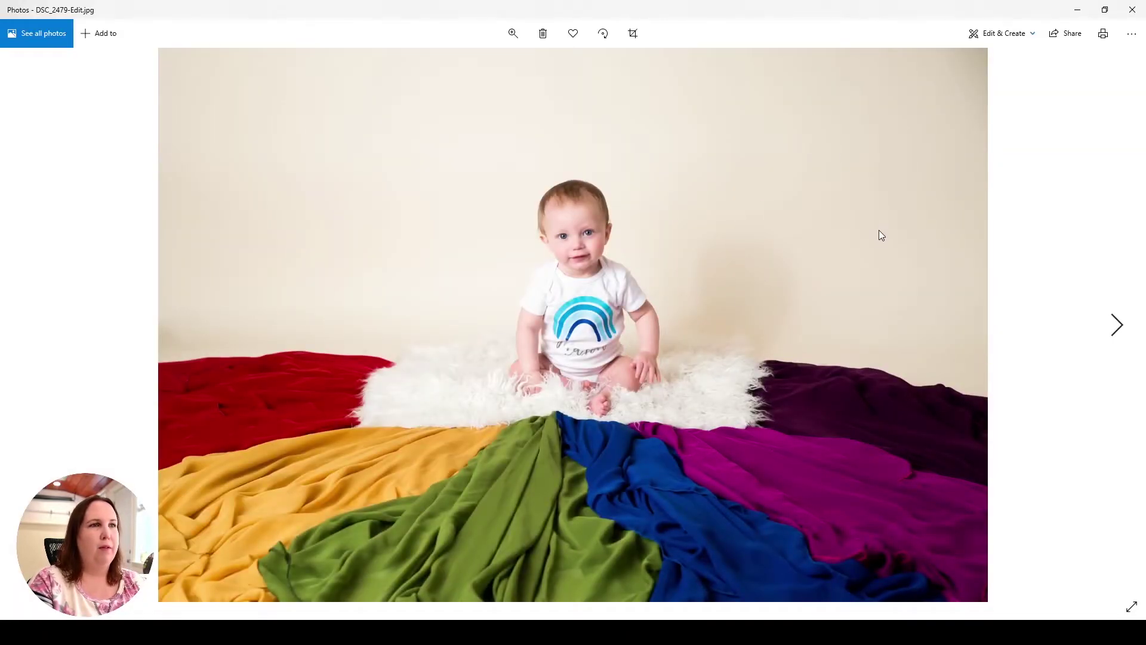
pyautogui.click(1133, 9)
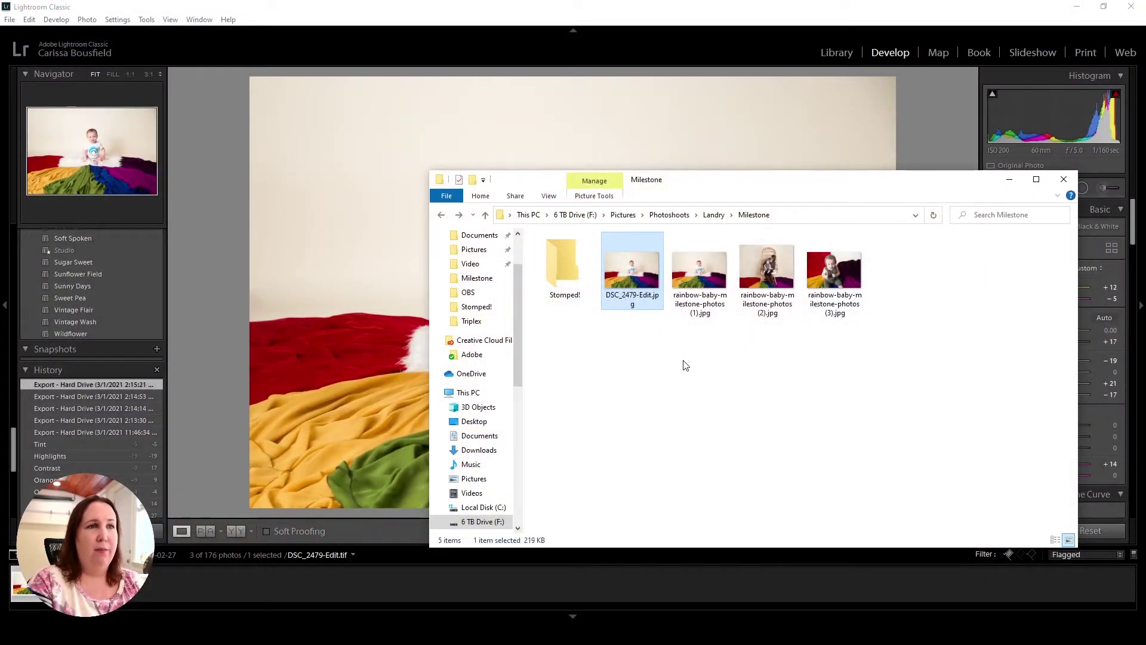
# - Compare the exported DSC_2479-Edit.jpg with the full-size rainbow-baby-milestone-photos (1).jpg for visible differences in quality
pyautogui.doubleClick(645, 284)
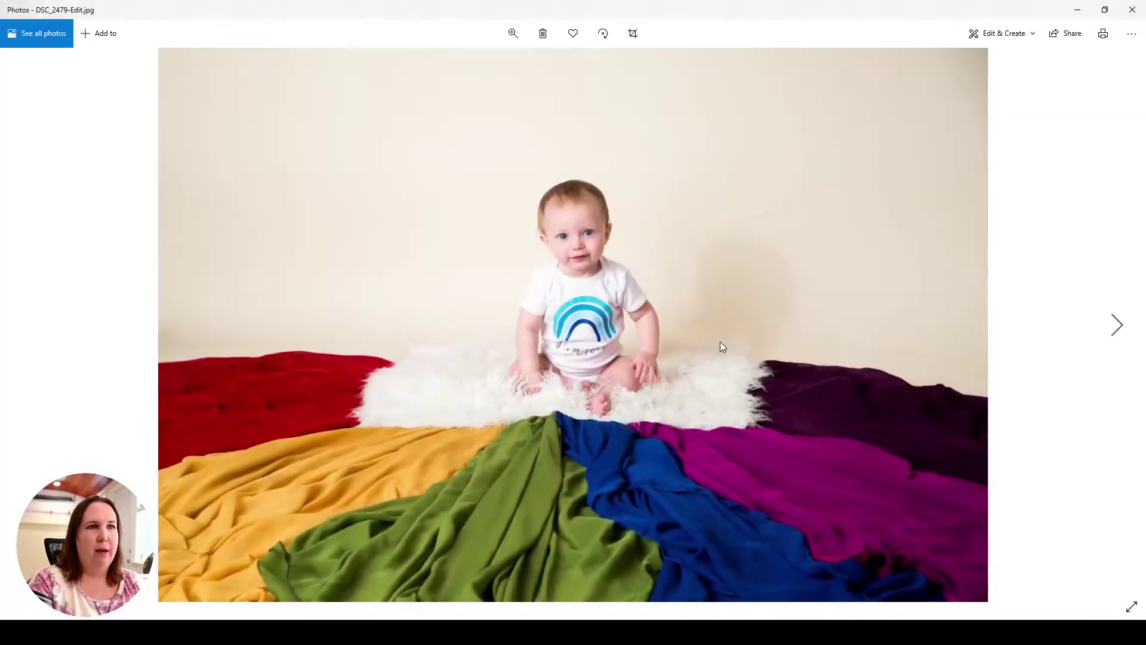
pyautogui.click(1116, 326)
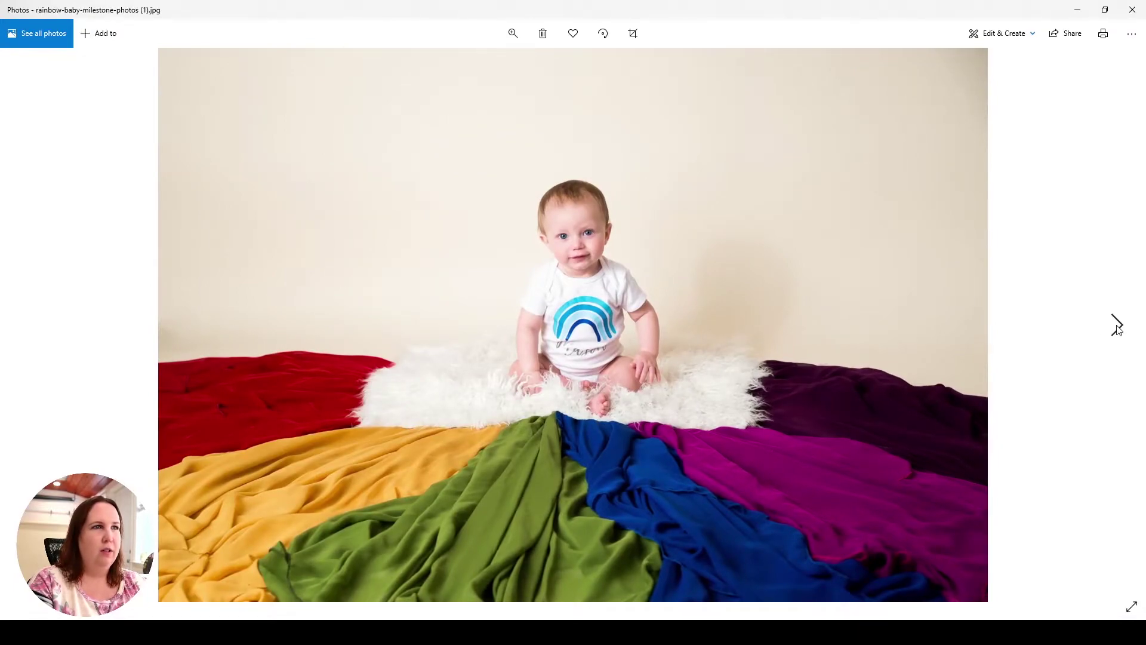
pyautogui.click(32, 324)
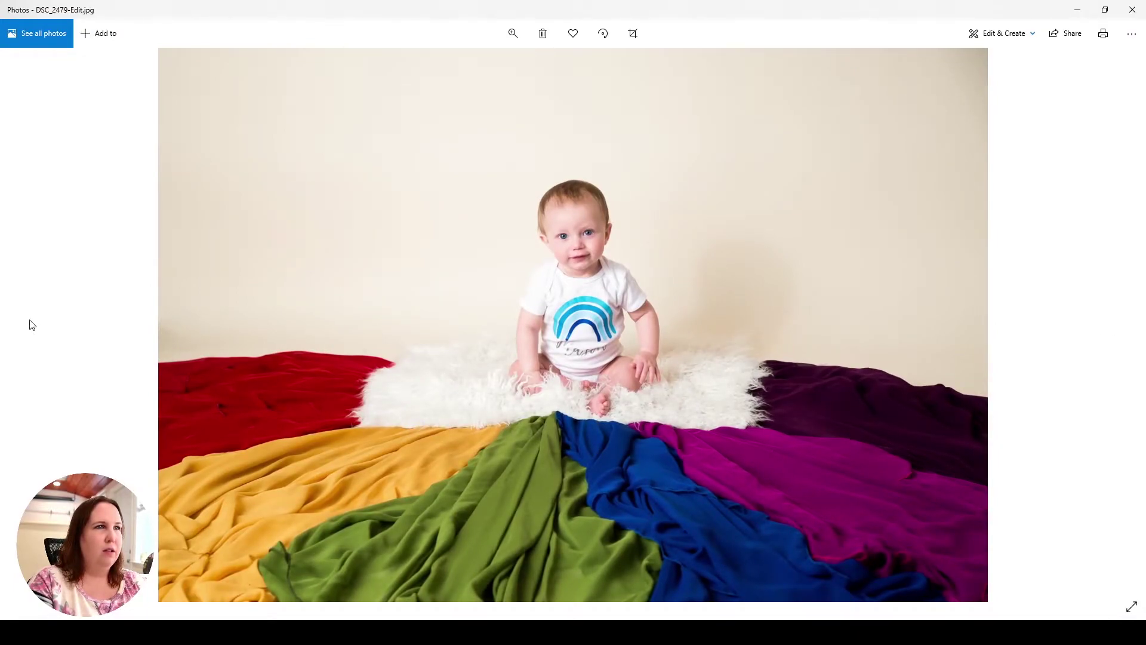
pyautogui.click(1118, 337)
pyautogui.click(32, 326)
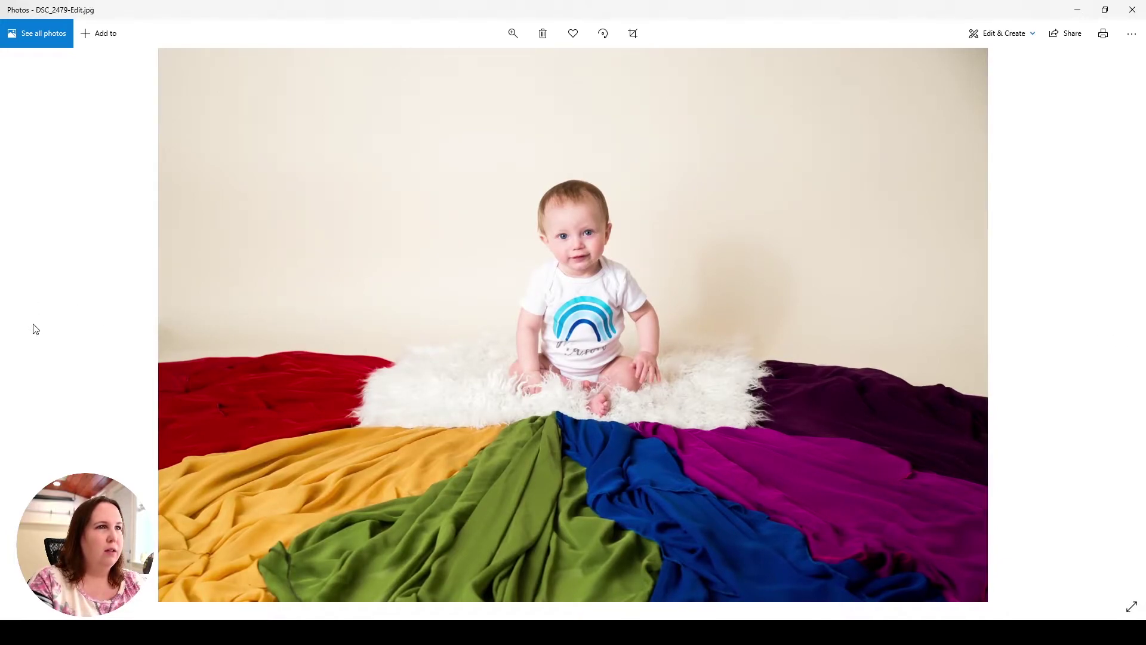
pyautogui.click(512, 34)
pyautogui.moveTo(457, 65)
pyautogui.mouseDown()
pyautogui.moveTo(471, 72)
pyautogui.moveTo(439, 70)
pyautogui.mouseUp()
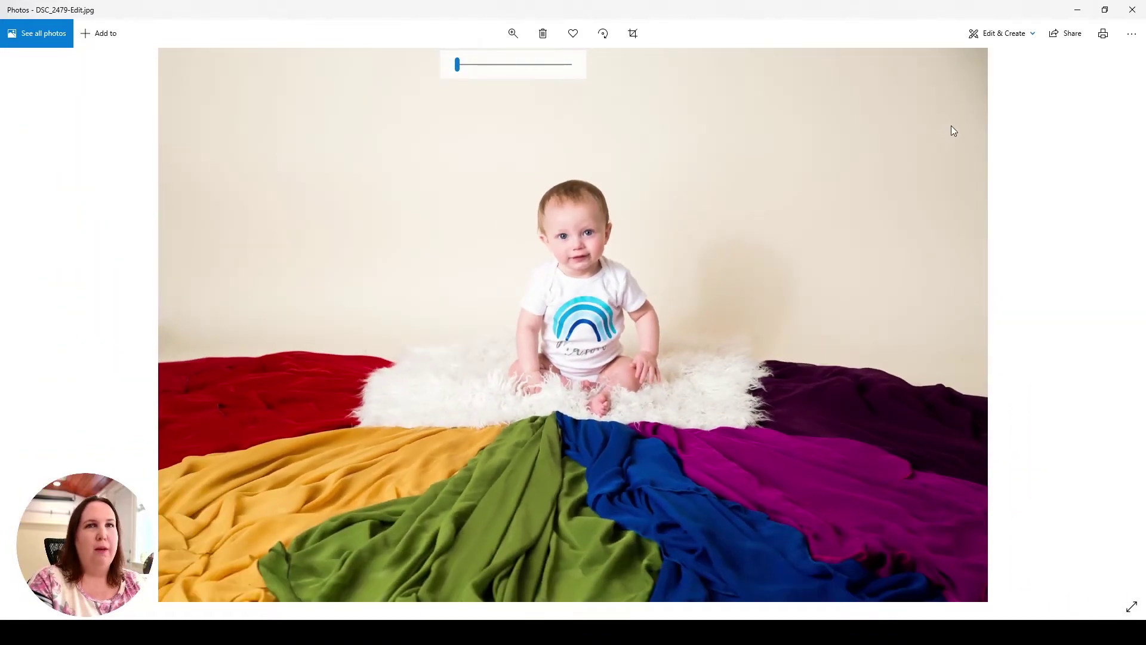
pyautogui.click(1129, 13)
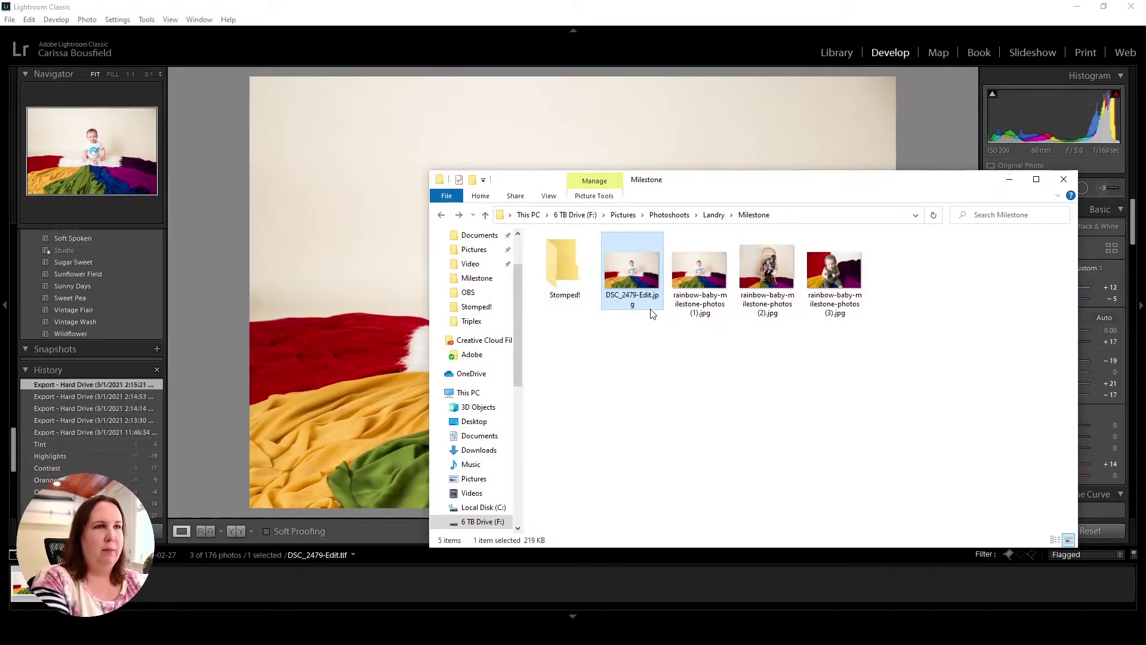
# - Move DSC_2479-Edit.jpg into the Stomped! folder and open rainbow-baby-milestone-photos (1).jpg in Photoshop in place of the open photo
pyautogui.moveTo(635, 288); pyautogui.dragTo(574, 281)
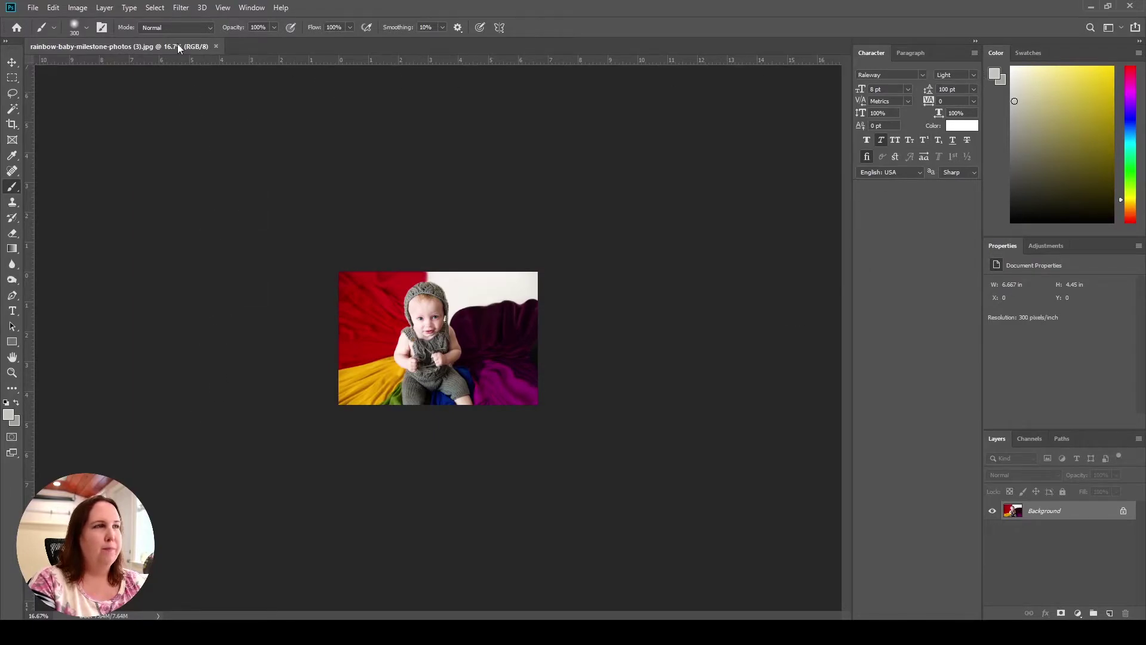
pyautogui.click(216, 47)
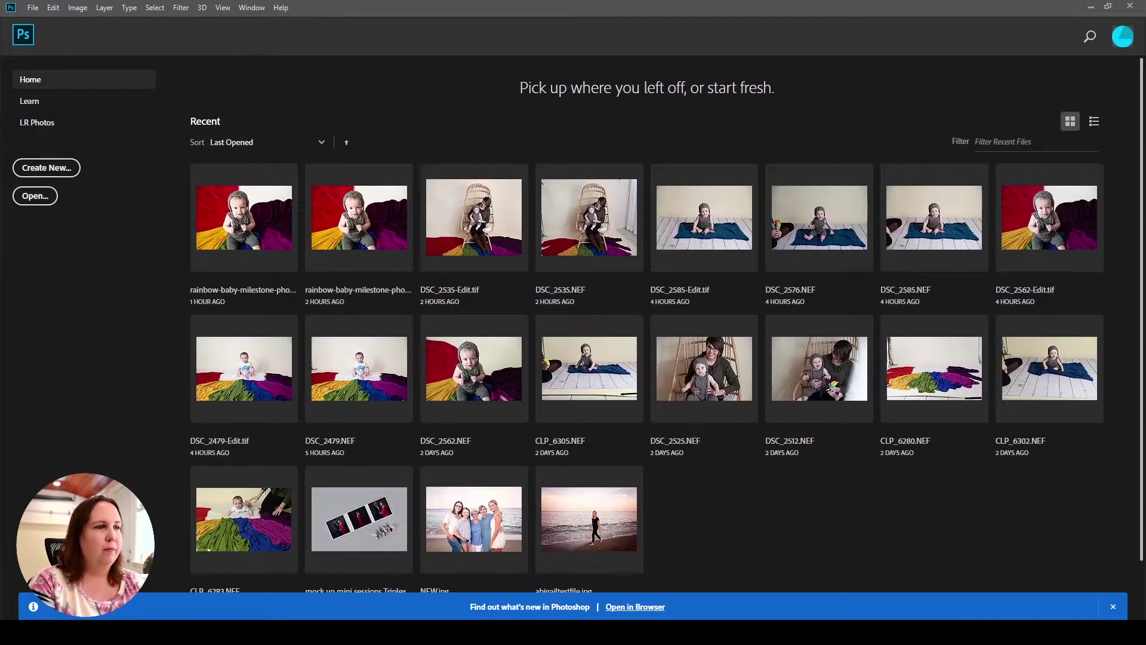
pyautogui.hotkey('alt', 'Tab')
pyautogui.click(766, 270)
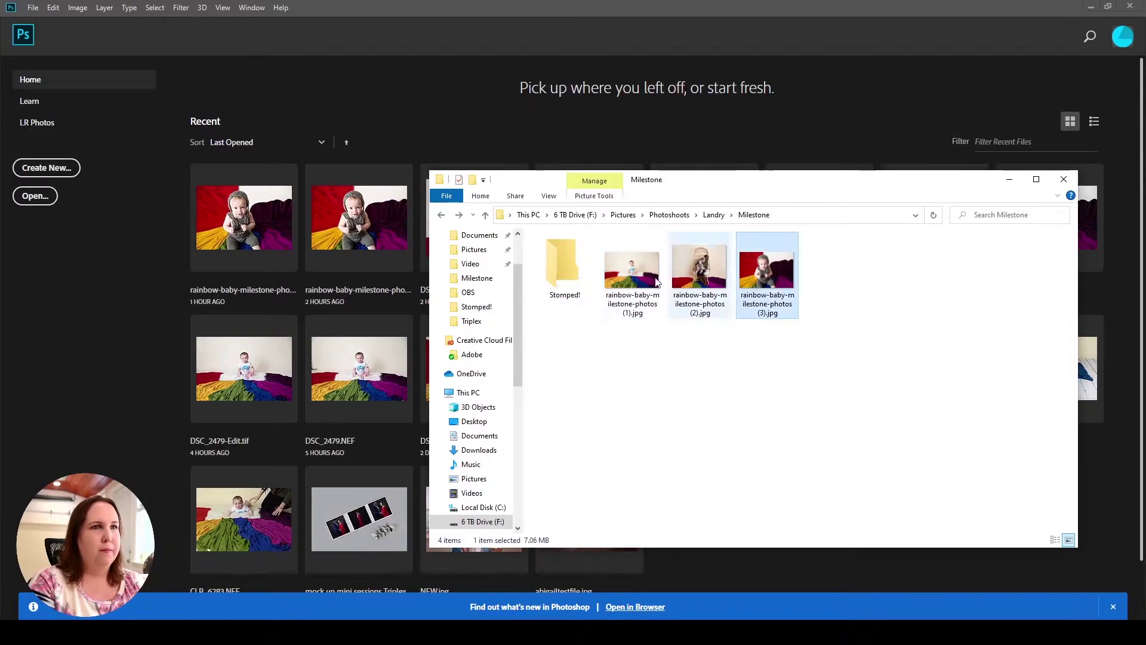
pyautogui.click(638, 275)
pyautogui.moveTo(639, 275); pyautogui.dragTo(299, 421)
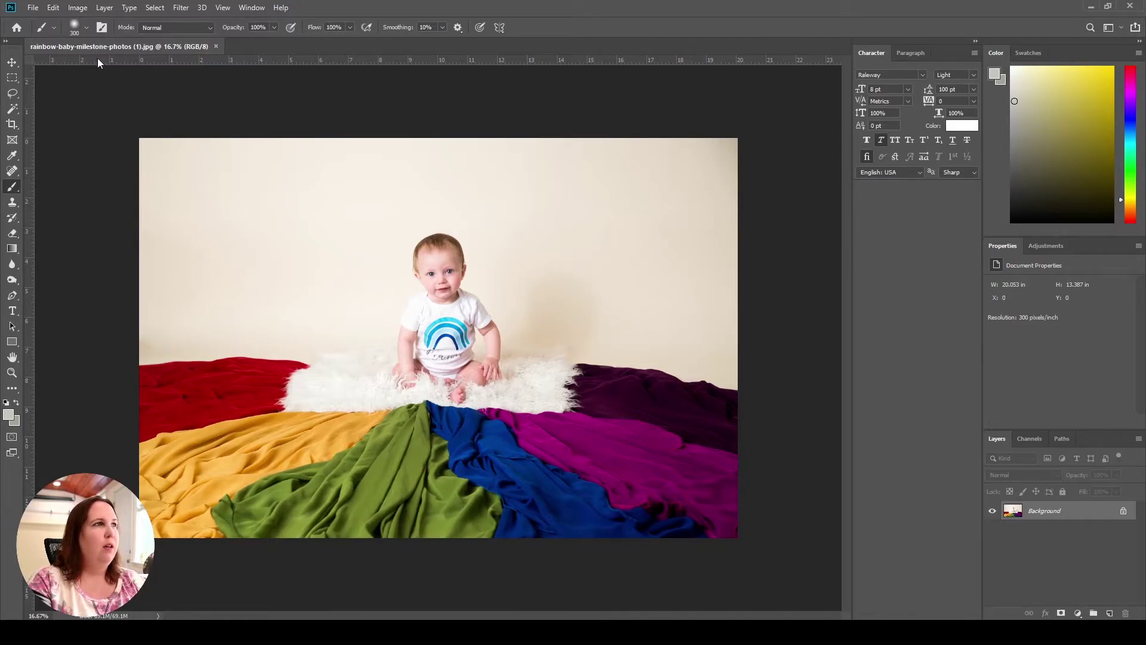
# - Resize the image to a width of 2000 pixels, keeping its proportions
pyautogui.click(78, 8)
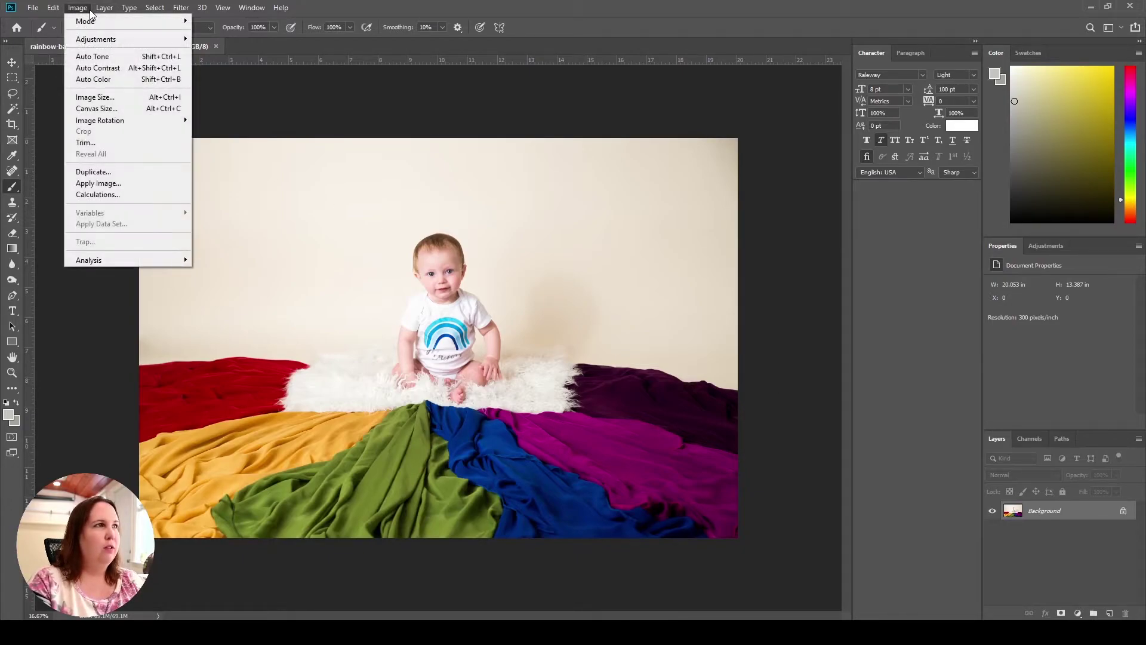
pyautogui.click(100, 98)
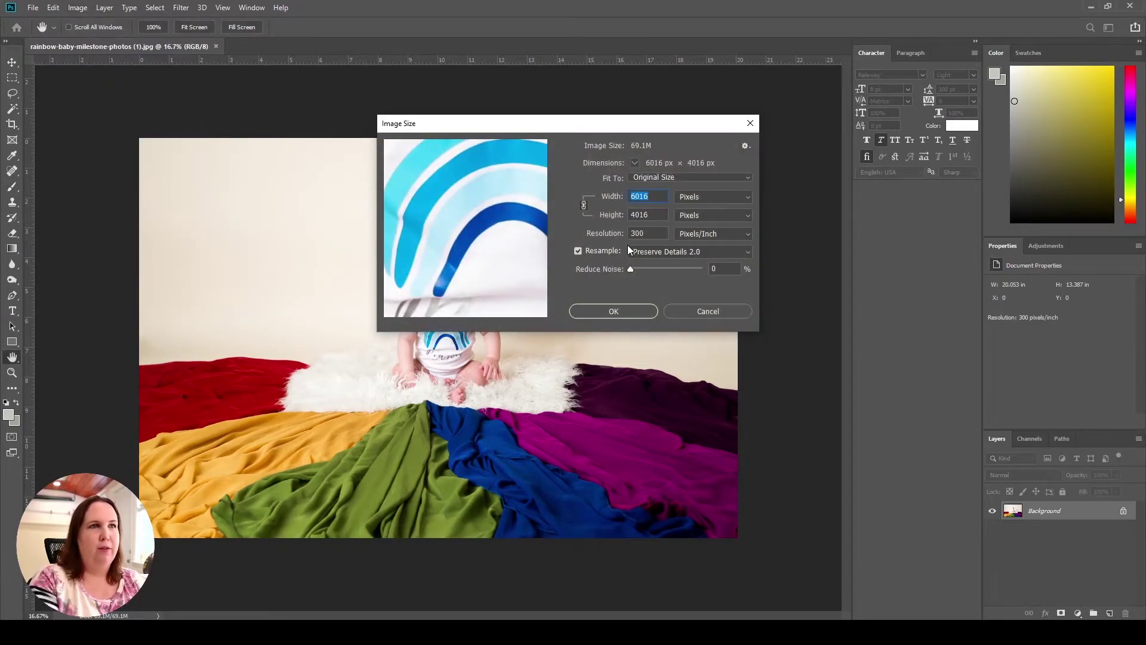
pyautogui.write('200')
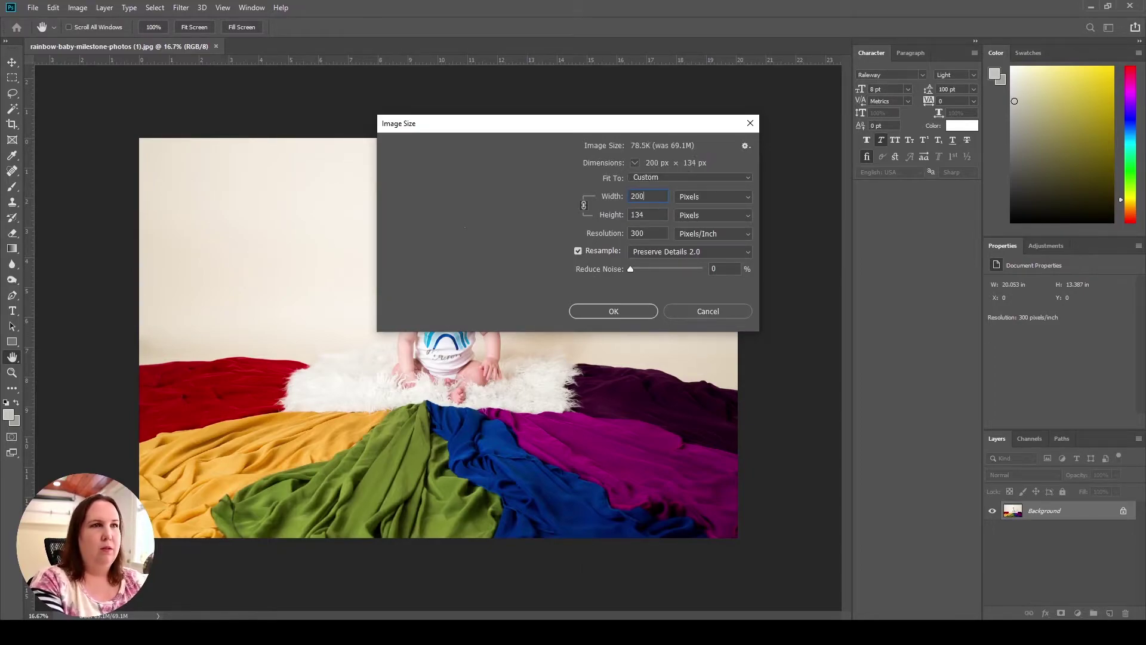
pyautogui.write('0')
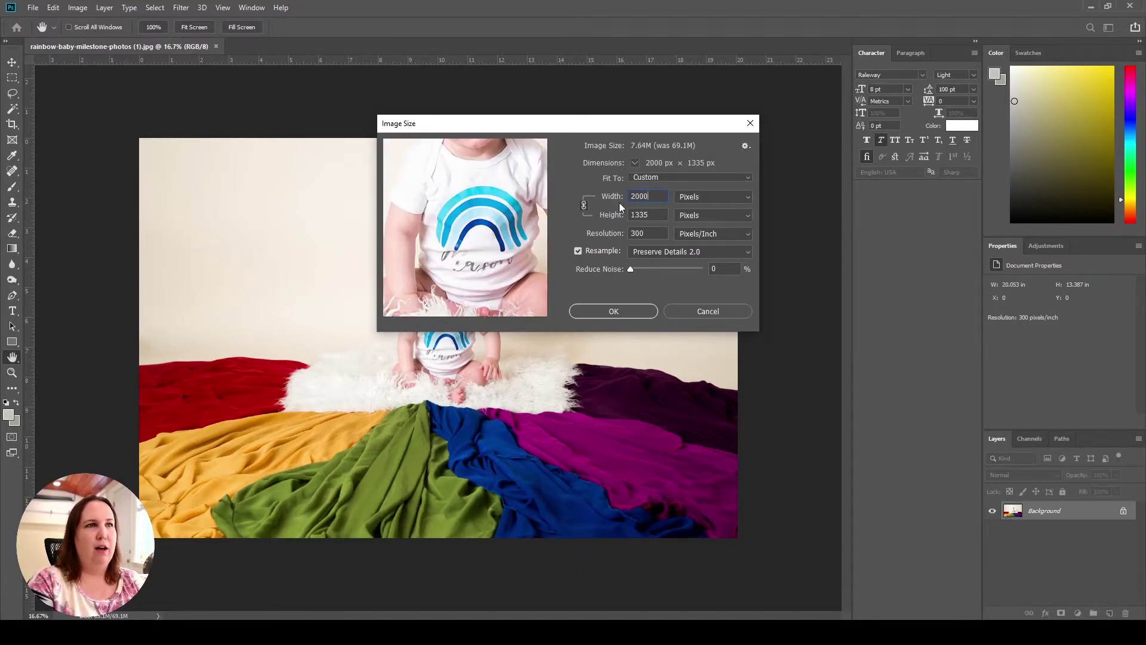
pyautogui.click(613, 311)
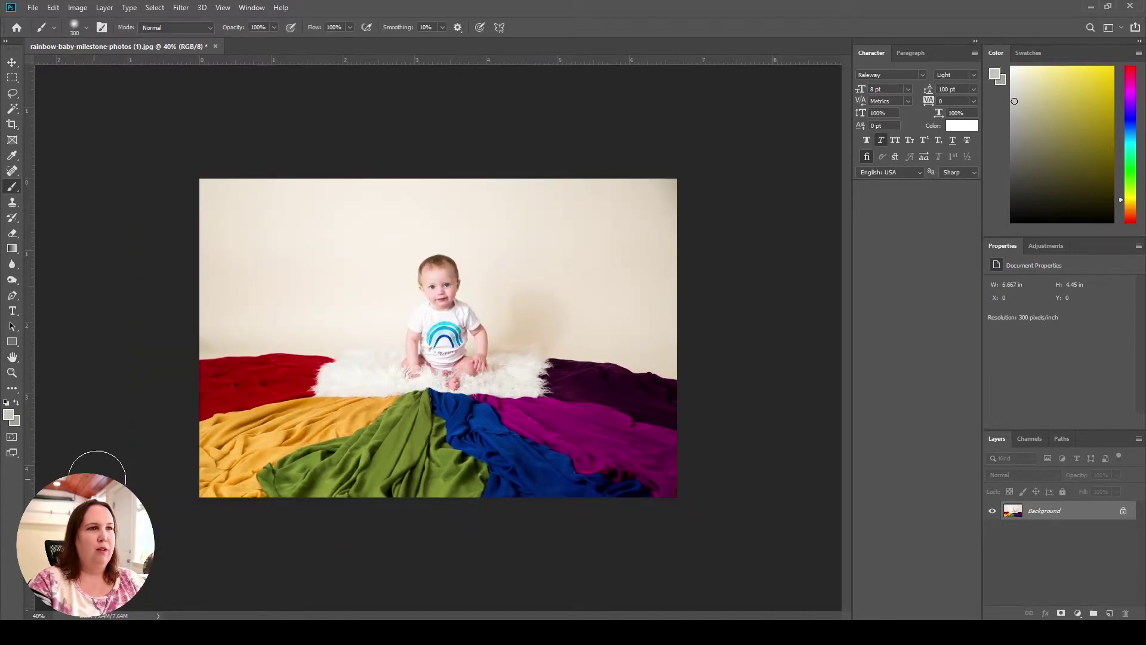
# - Save the resized image as rainbow-baby-milestone-photos (1)_PS.jpg in the Stomped! folder, using JPEG quality 6 (Medium) and the Baseline ("Standard") format
pyautogui.click(34, 7)
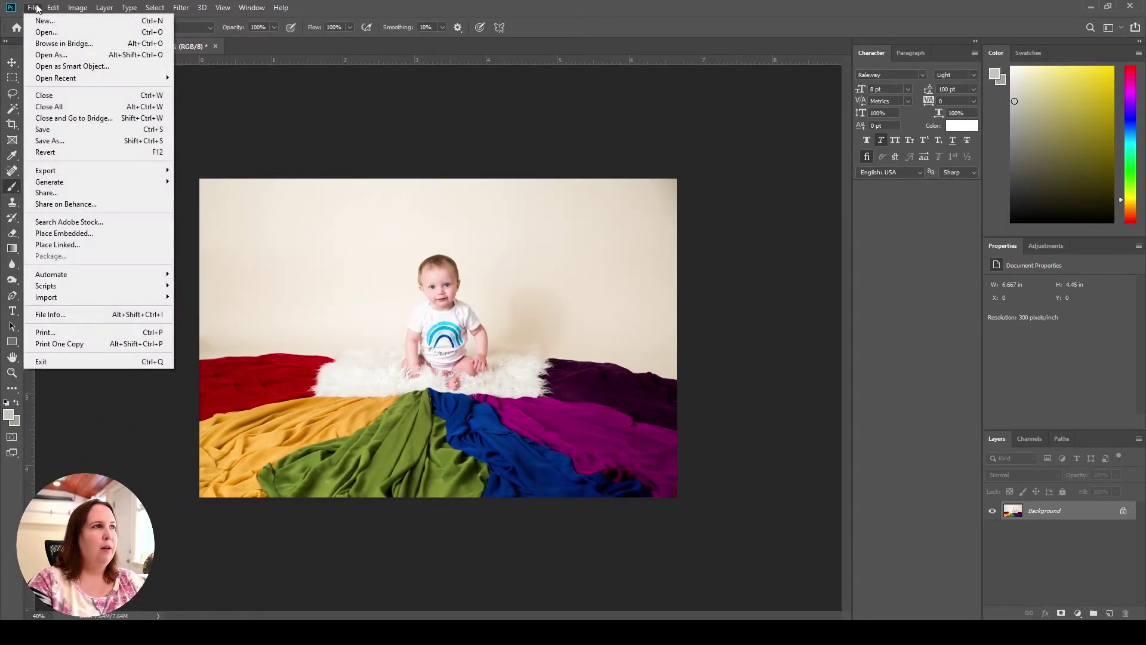
pyautogui.click(53, 142)
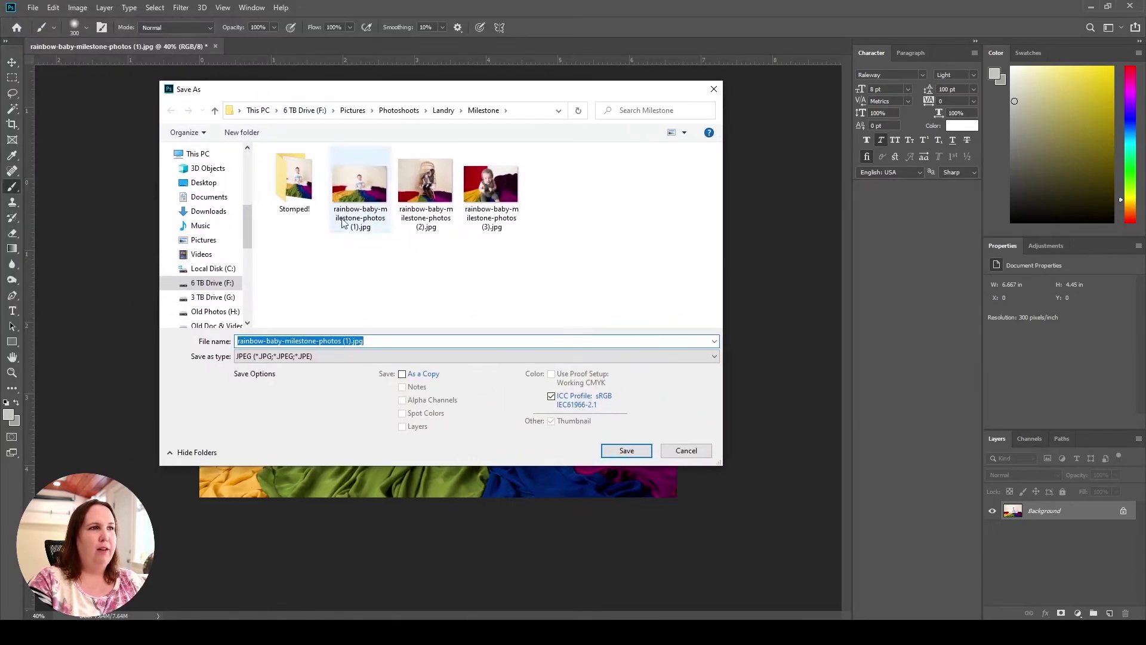
pyautogui.click(352, 340)
pyautogui.write('_PS')
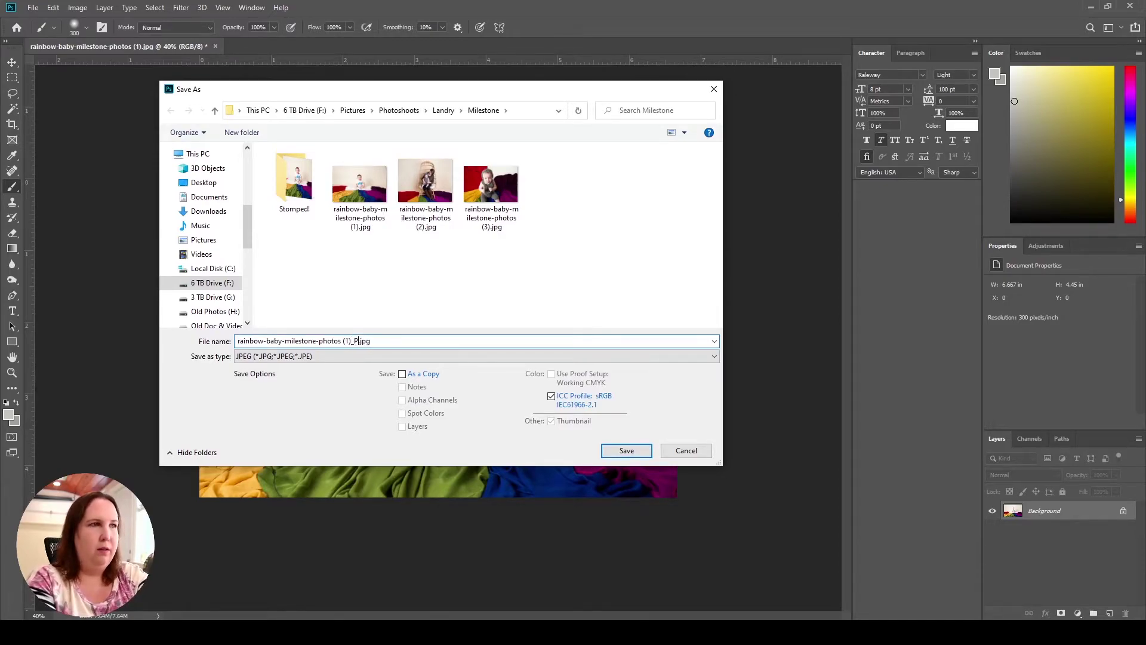
pyautogui.doubleClick(287, 182)
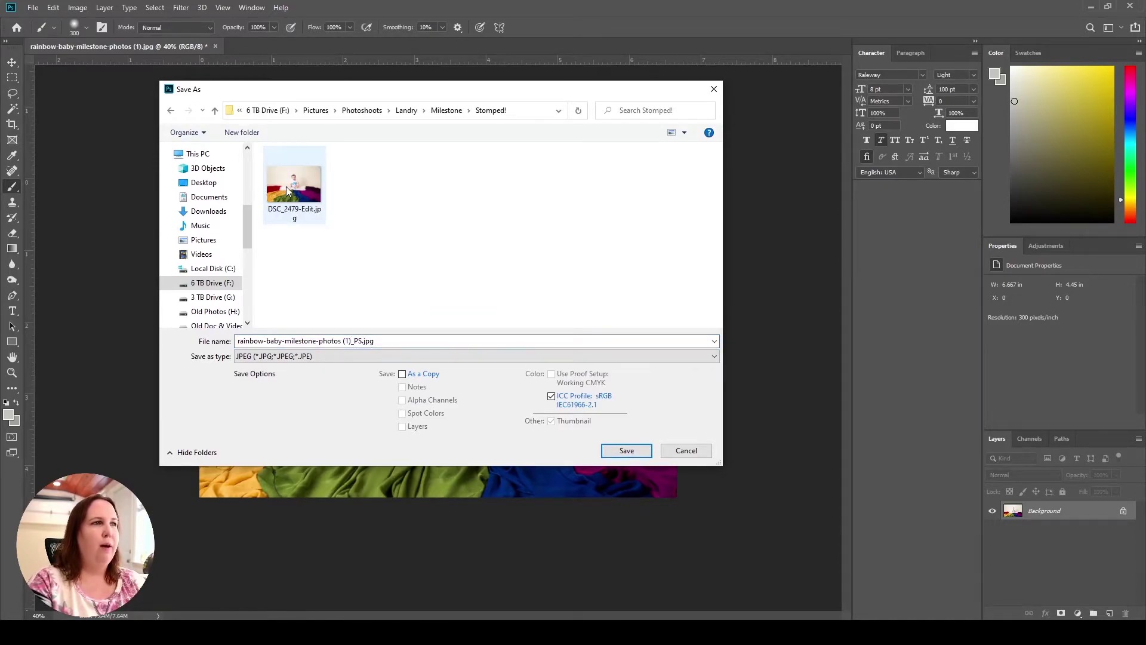
pyautogui.press('Tab')
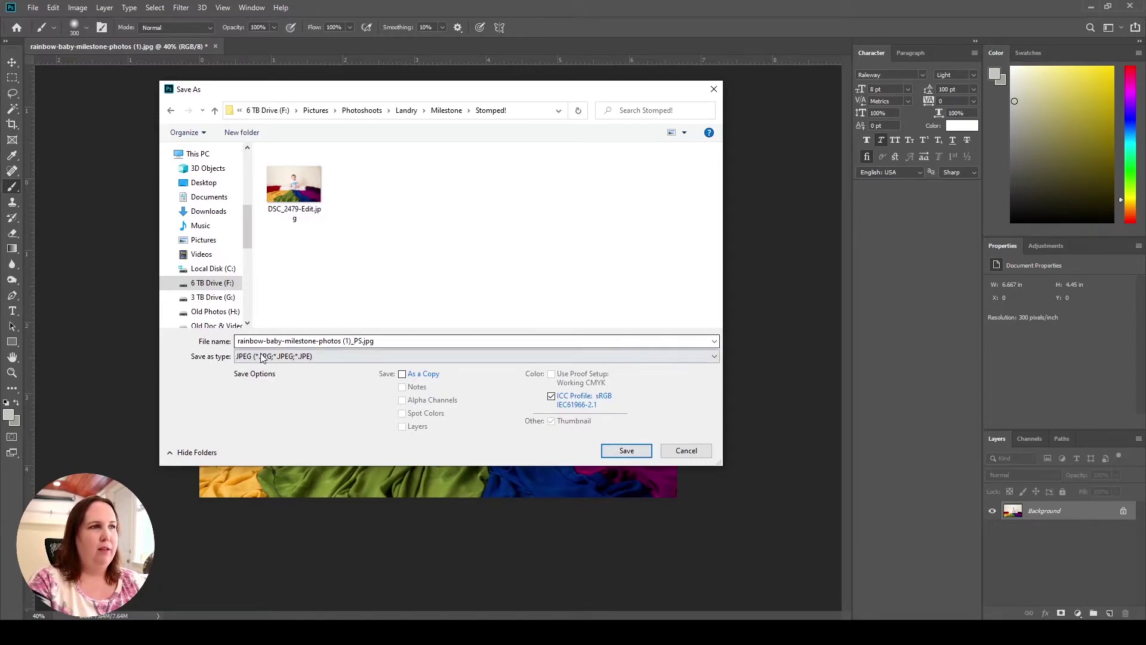
pyautogui.click(632, 454)
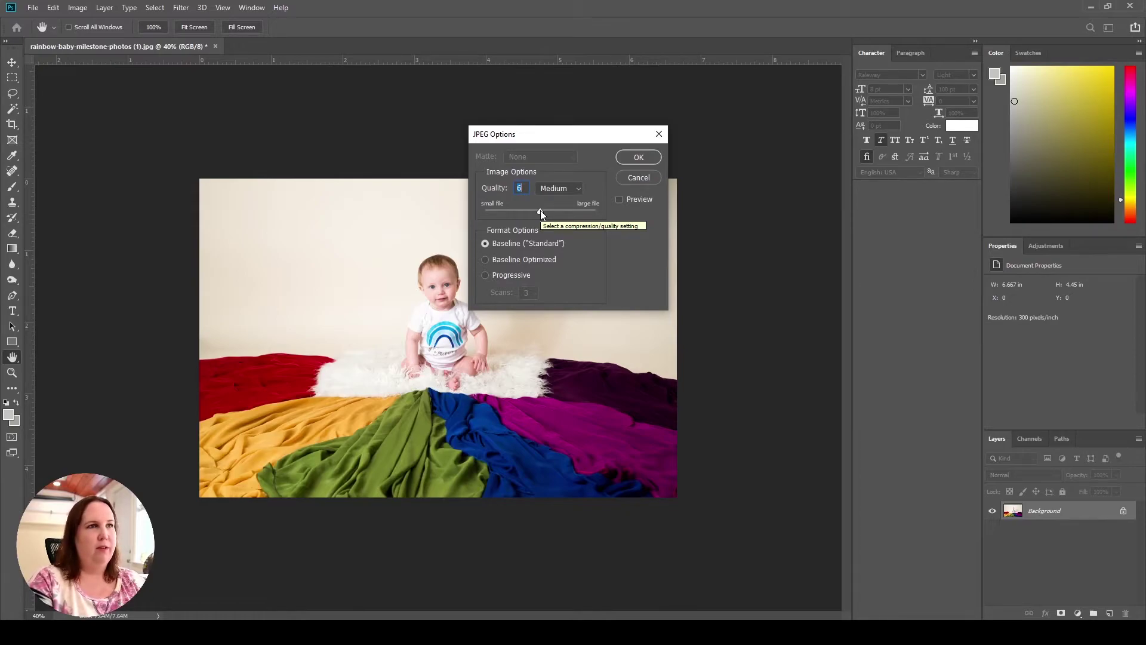
pyautogui.click(634, 157)
# - Inspect the quality of rainbow-baby-milestone-photos (1)_PS.jpg from the Stomped! folder and compare it with the Lightroom export DSC_2479-Edit.jpg
pyautogui.hotkey('alt', 'Tab')
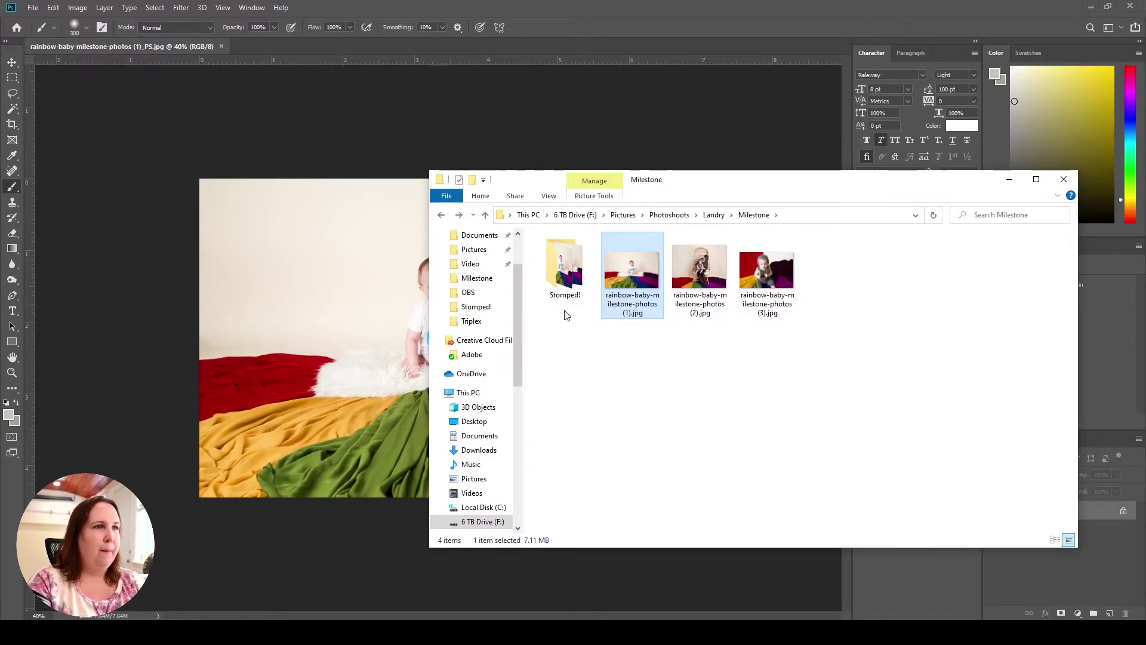
pyautogui.doubleClick(565, 310)
pyautogui.doubleClick(634, 290)
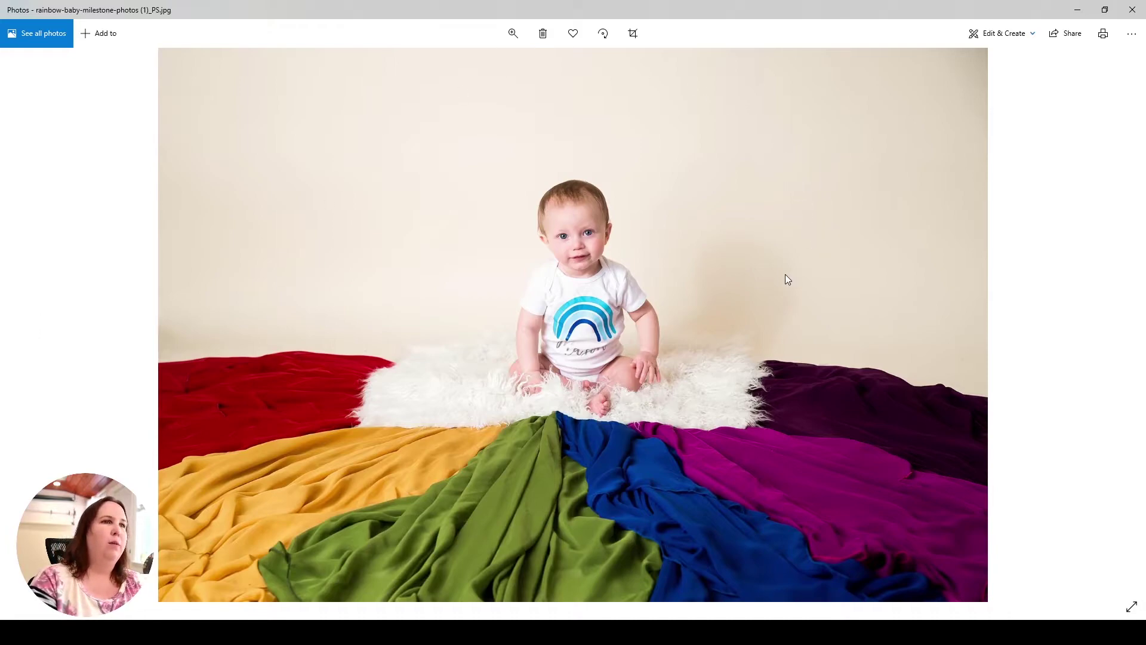
pyautogui.click(515, 36)
pyautogui.click(513, 34)
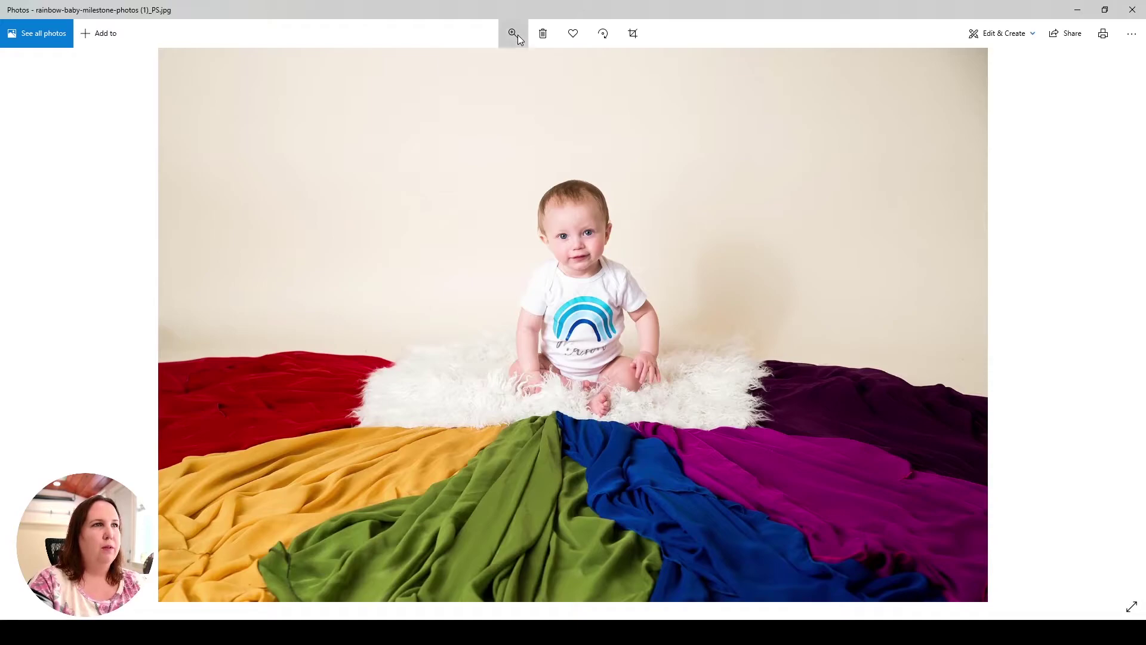
pyautogui.click(513, 34)
pyautogui.moveTo(458, 65)
pyautogui.mouseDown()
pyautogui.moveTo(471, 66)
pyautogui.moveTo(458, 66)
pyautogui.mouseUp()
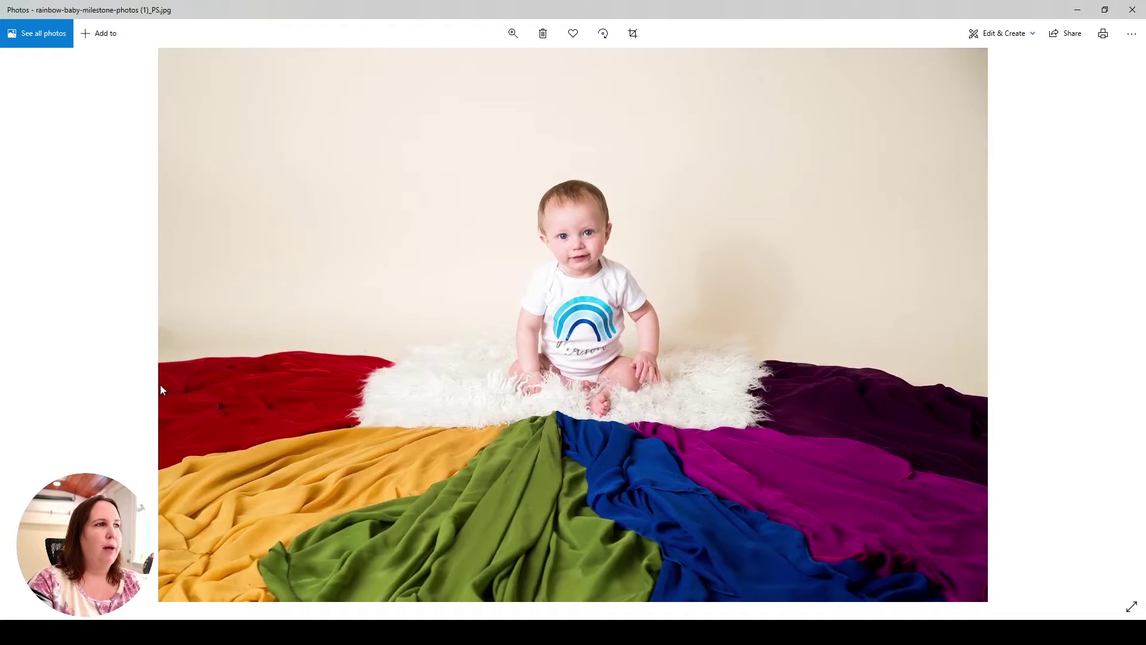
pyautogui.click(1125, 8)
pyautogui.doubleClick(562, 281)
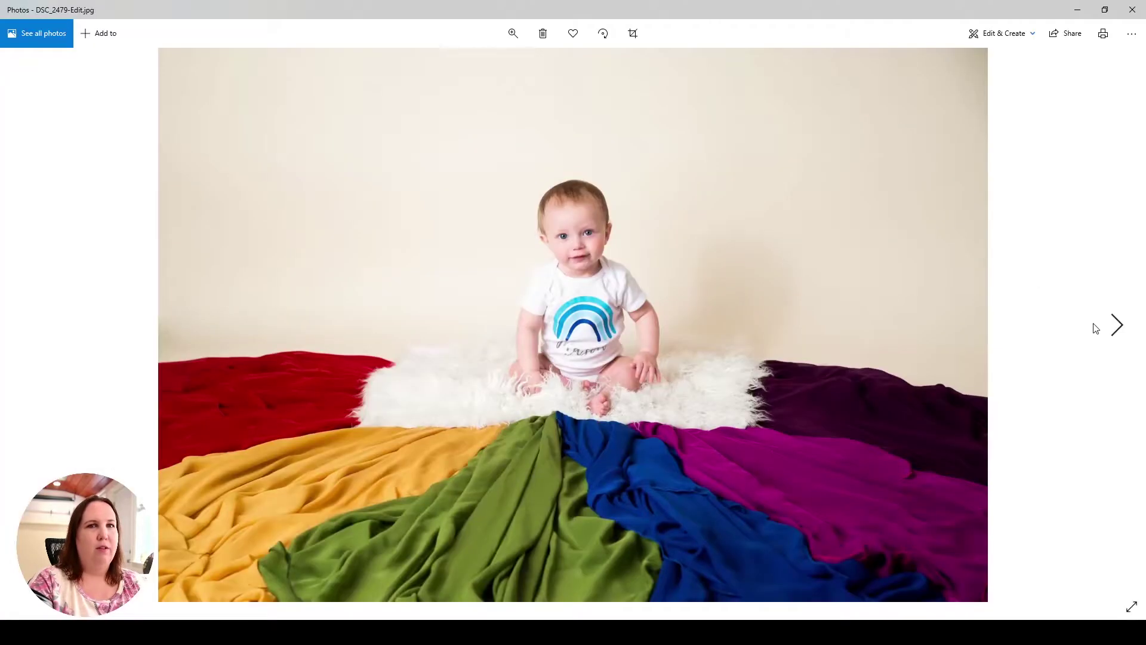
pyautogui.click(1114, 328)
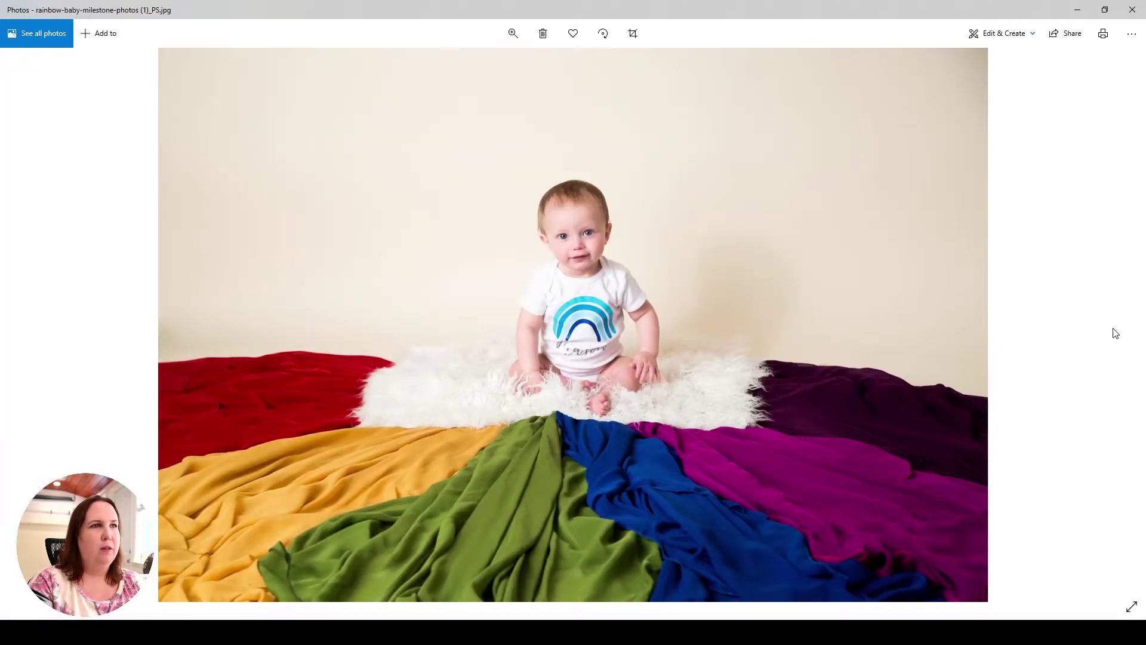
# - Compare DSC_2479-Edit.jpg with rainbow-baby-milestone-photos (1)_PS.jpg once more, zoom into the latter, and check its file size in the Stomped! folder
pyautogui.click(10, 327)
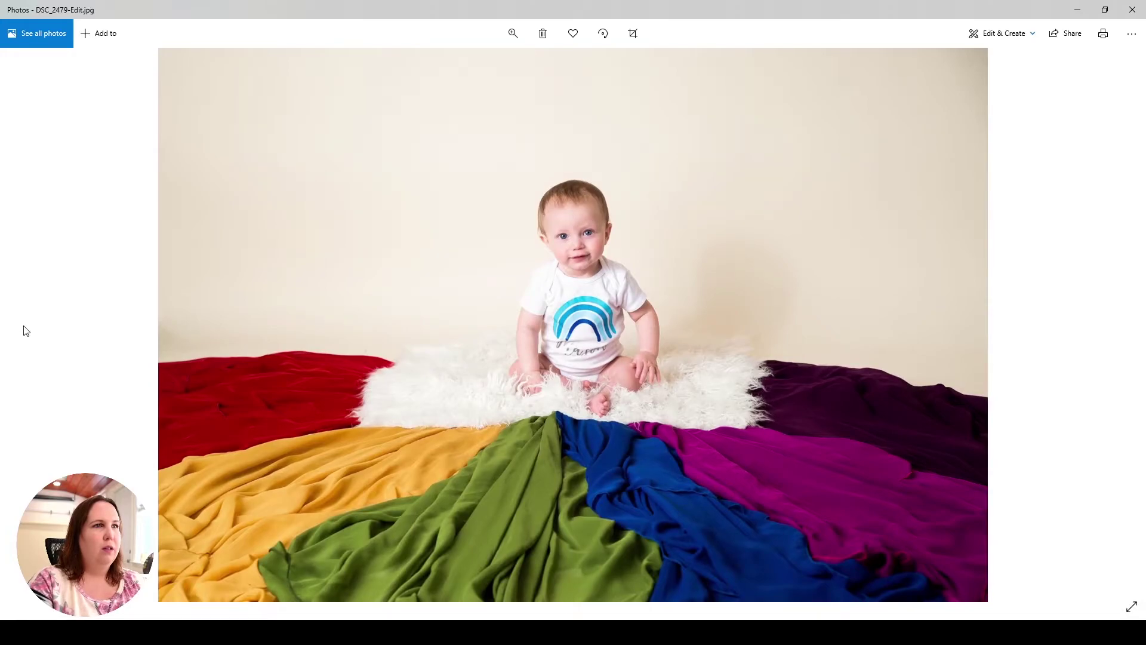
pyautogui.click(1112, 326)
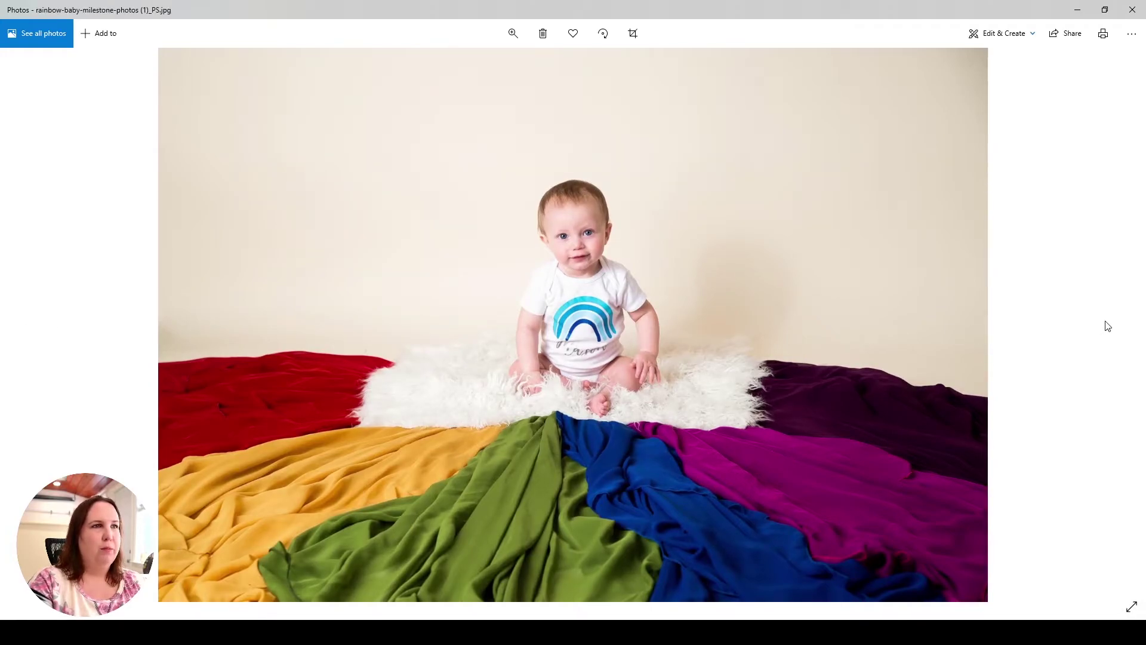
pyautogui.click(515, 34)
pyautogui.moveTo(459, 65)
pyautogui.mouseDown()
pyautogui.moveTo(482, 65)
pyautogui.moveTo(458, 64)
pyautogui.mouseUp()
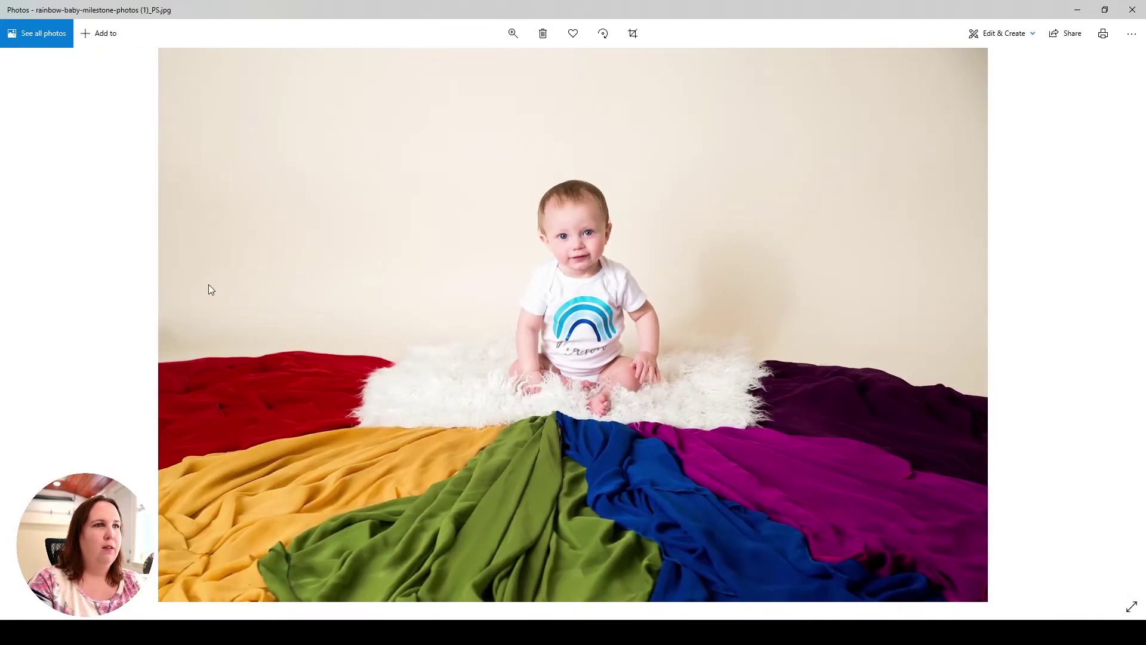
pyautogui.click(1129, 12)
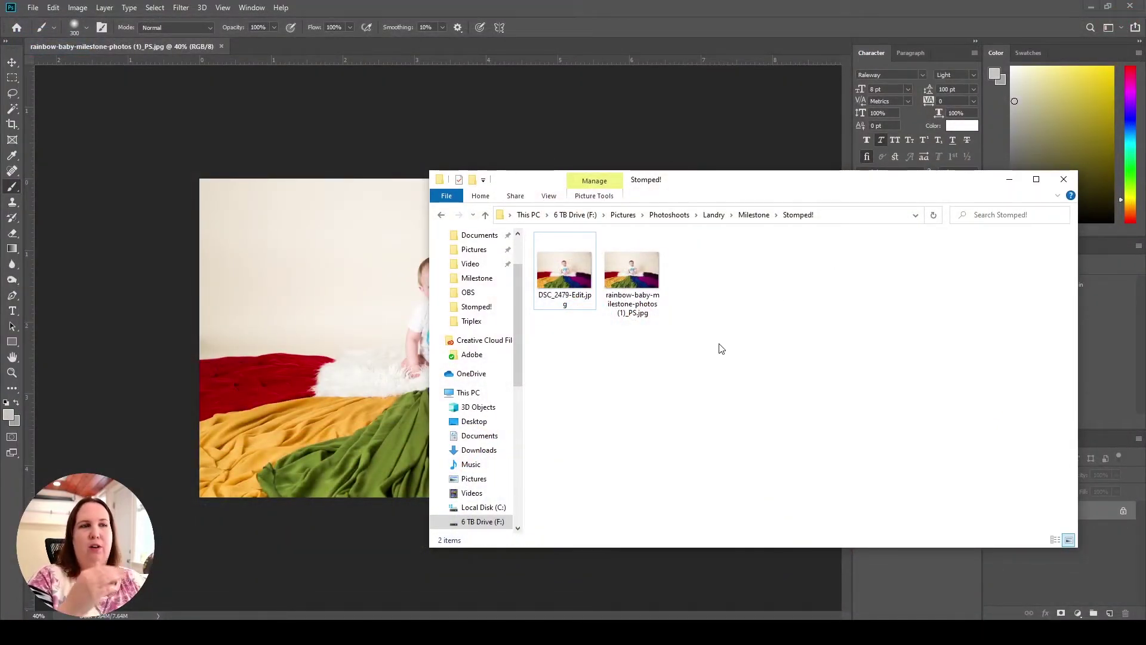
pyautogui.click(618, 280)
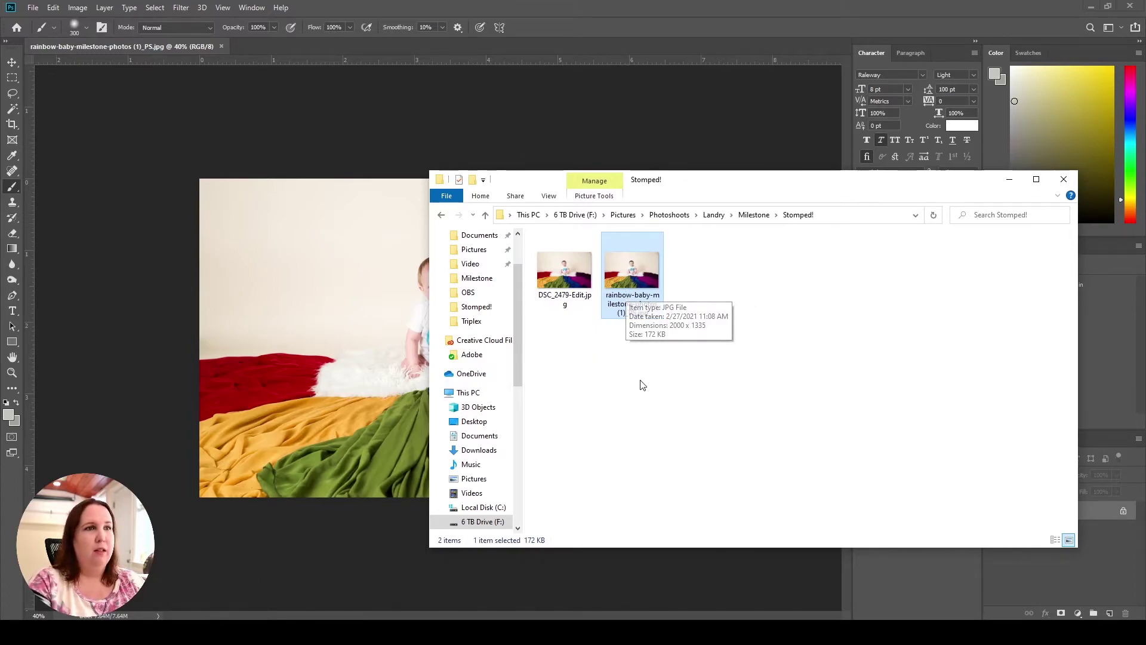
pyautogui.click(644, 420)
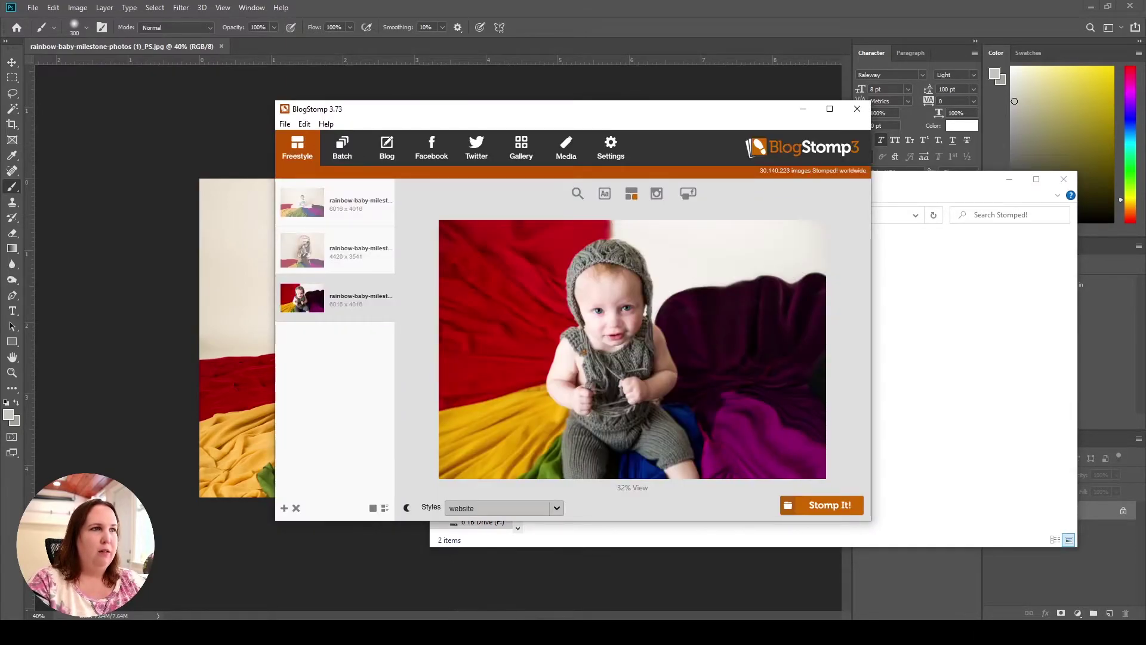
# - Switch to BlogStomp, select the first photo with batch mode active, and examine the website style's longest edge and JPEG quality settings
pyautogui.click(344, 212)
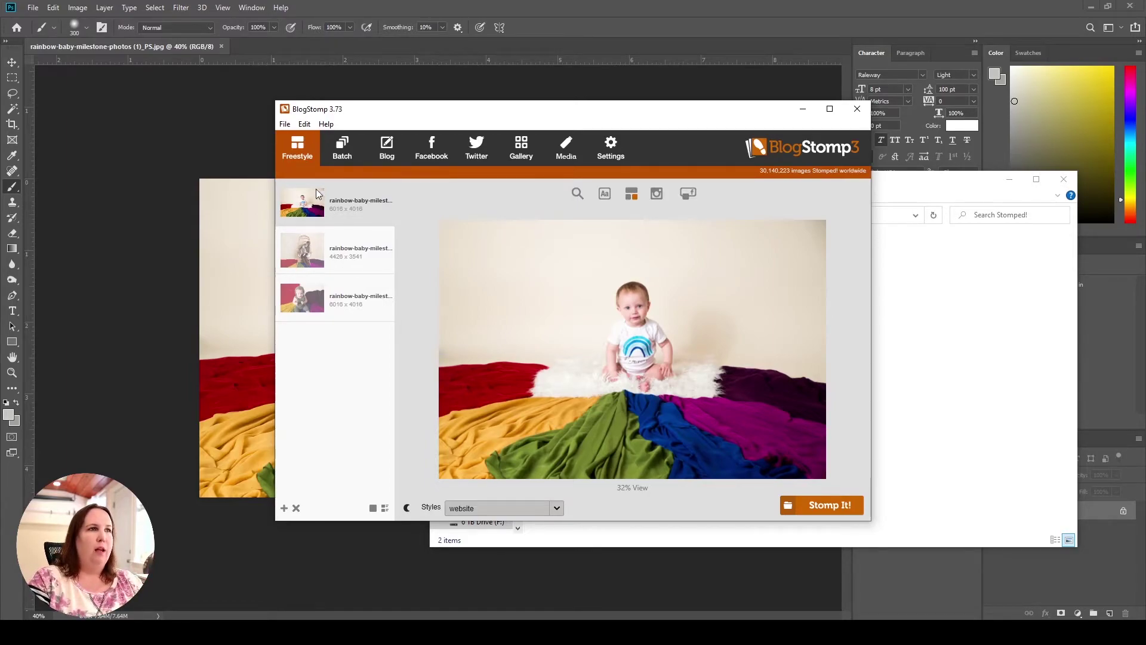
pyautogui.click(345, 155)
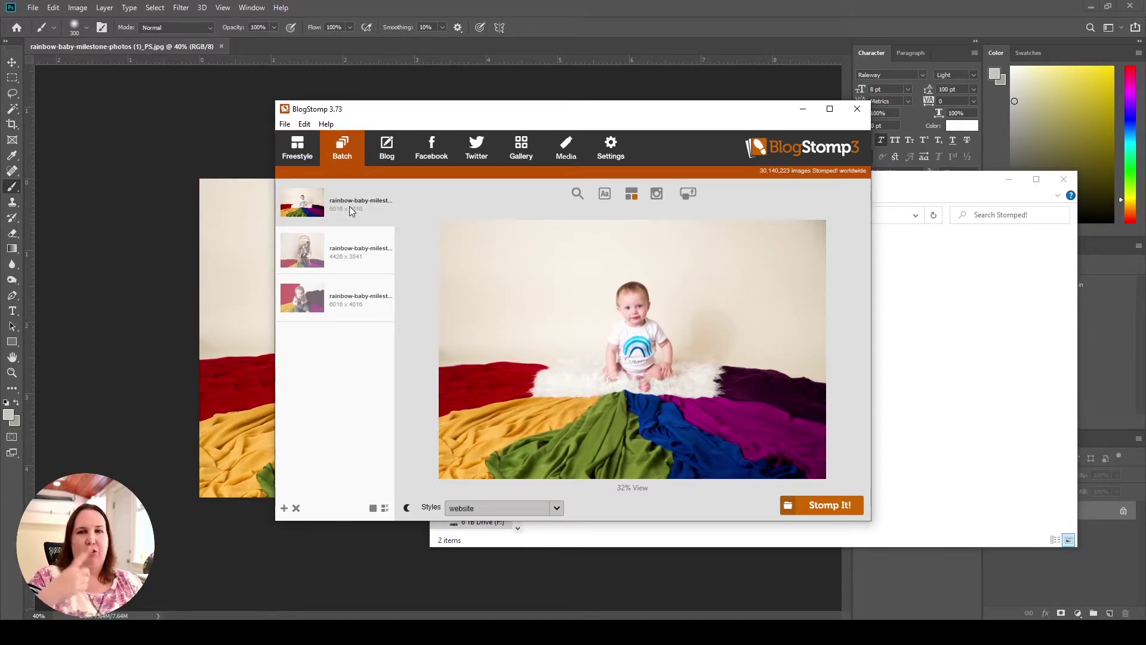
pyautogui.click(619, 156)
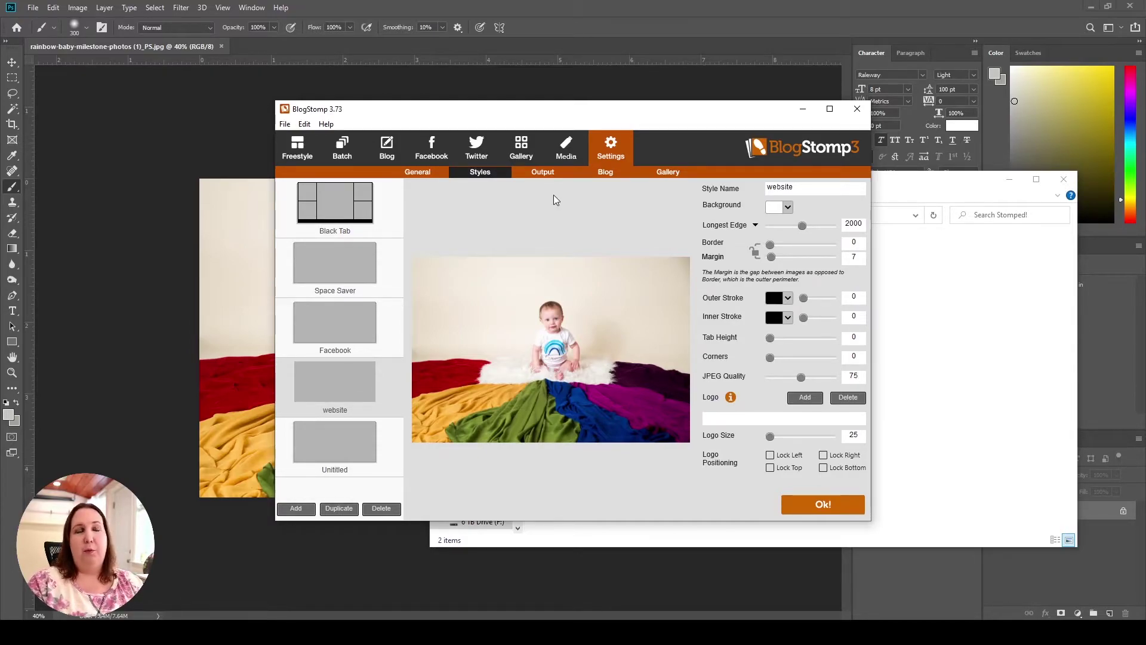
# - Review the output settings, compare the original and sharpened versions in the sharpening preview, and save the basic sharpening configuration
pyautogui.click(544, 173)
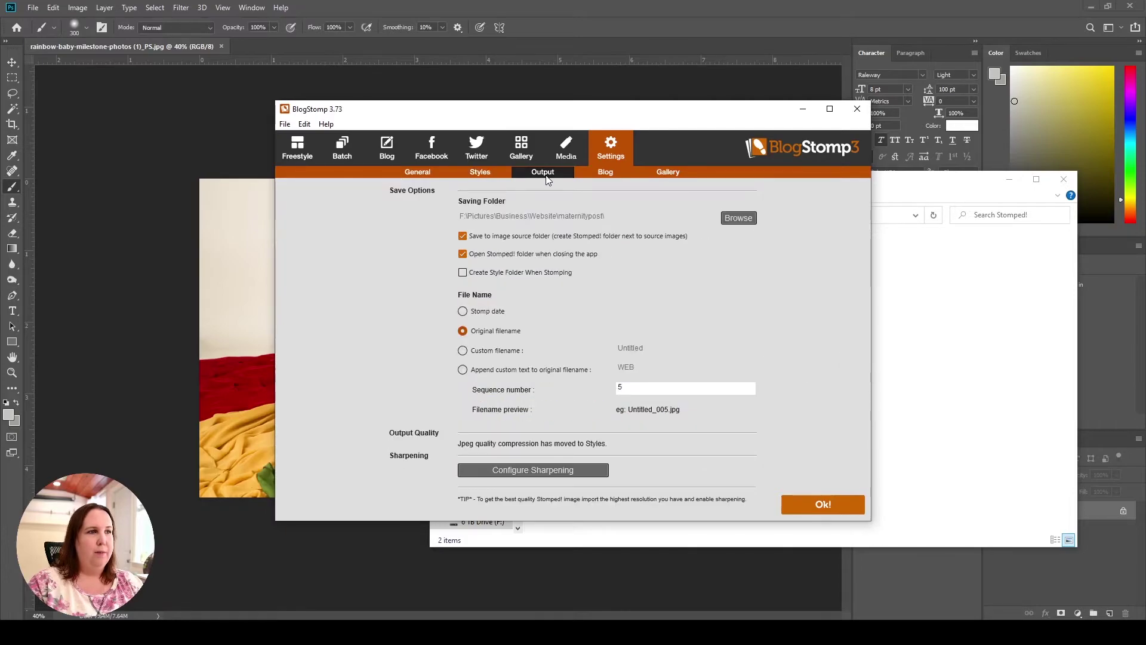
pyautogui.click(539, 471)
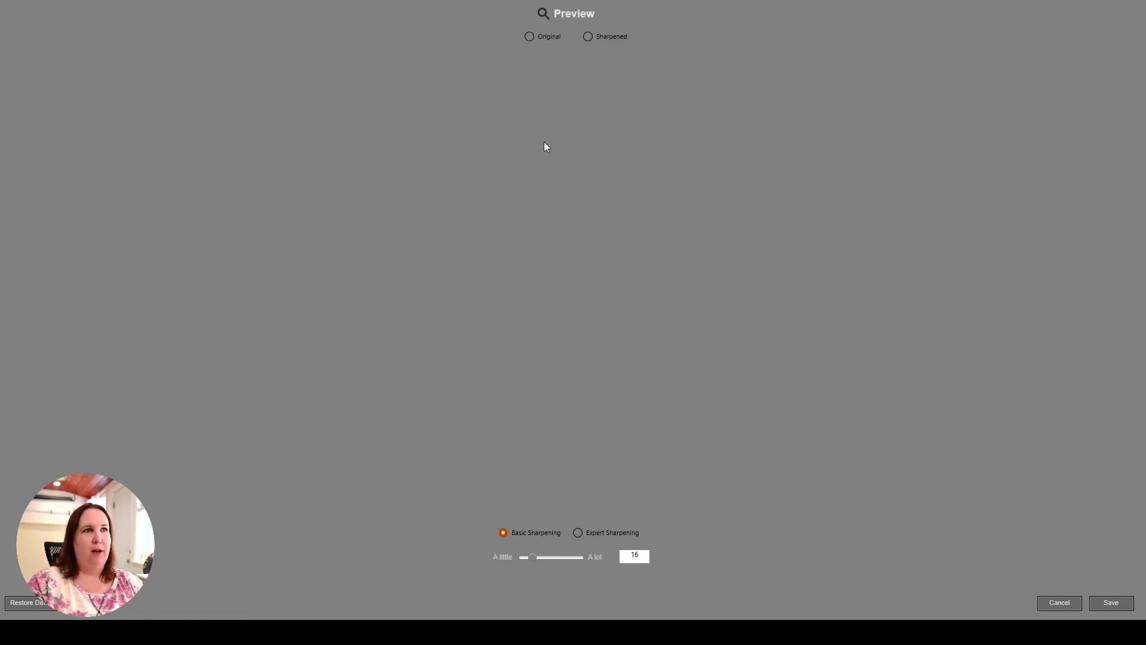
pyautogui.click(530, 36)
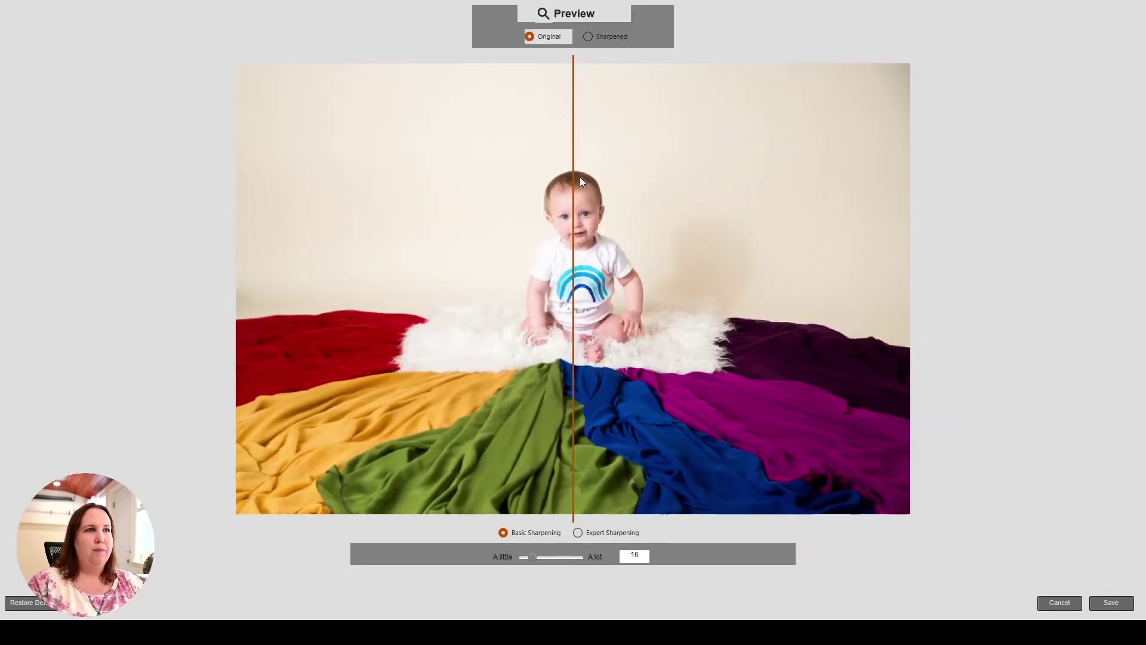
pyautogui.moveTo(575, 178); pyautogui.dragTo(581, 205)
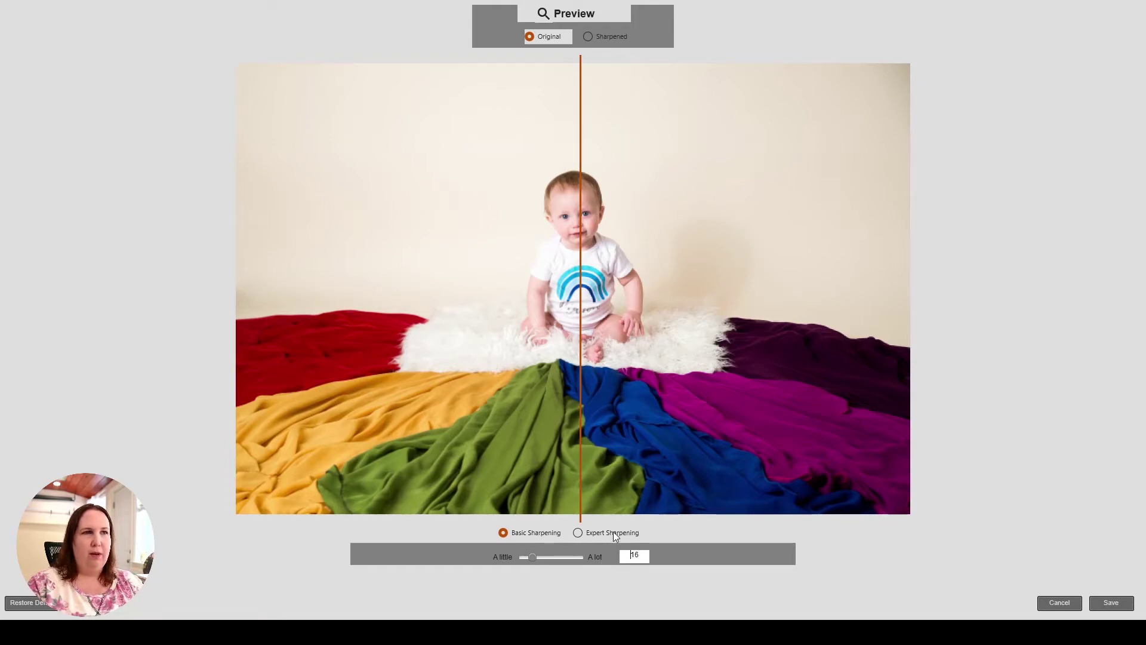
pyautogui.click(1110, 604)
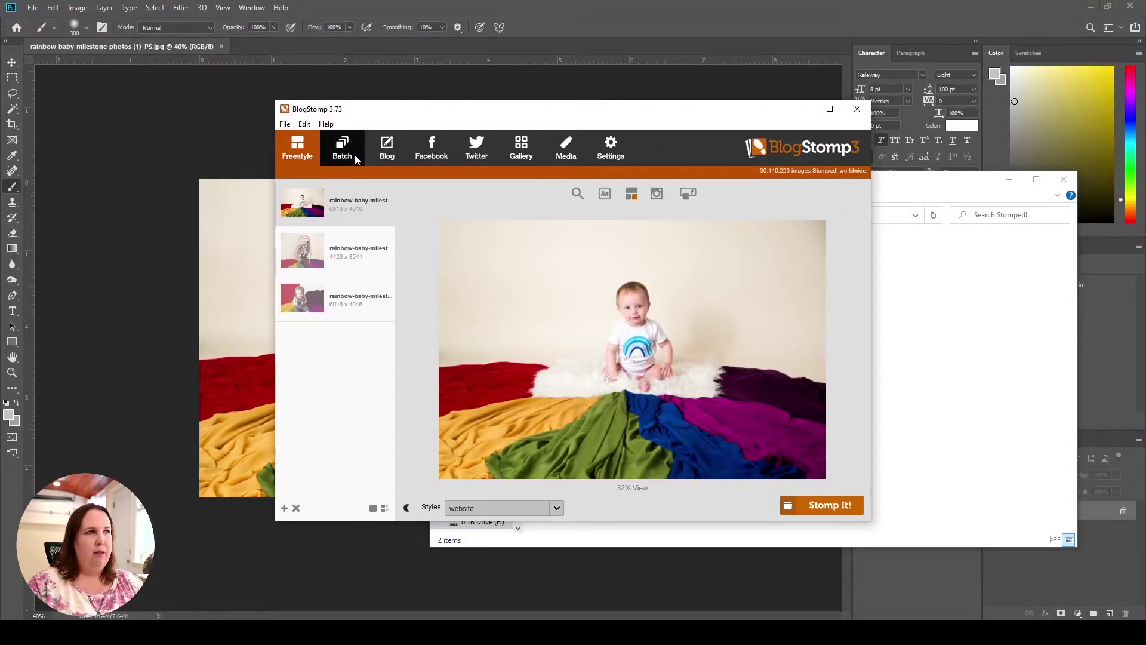
# - Try combining all three photos into one Freestyle collage after a look at Batch mode
pyautogui.click(348, 154)
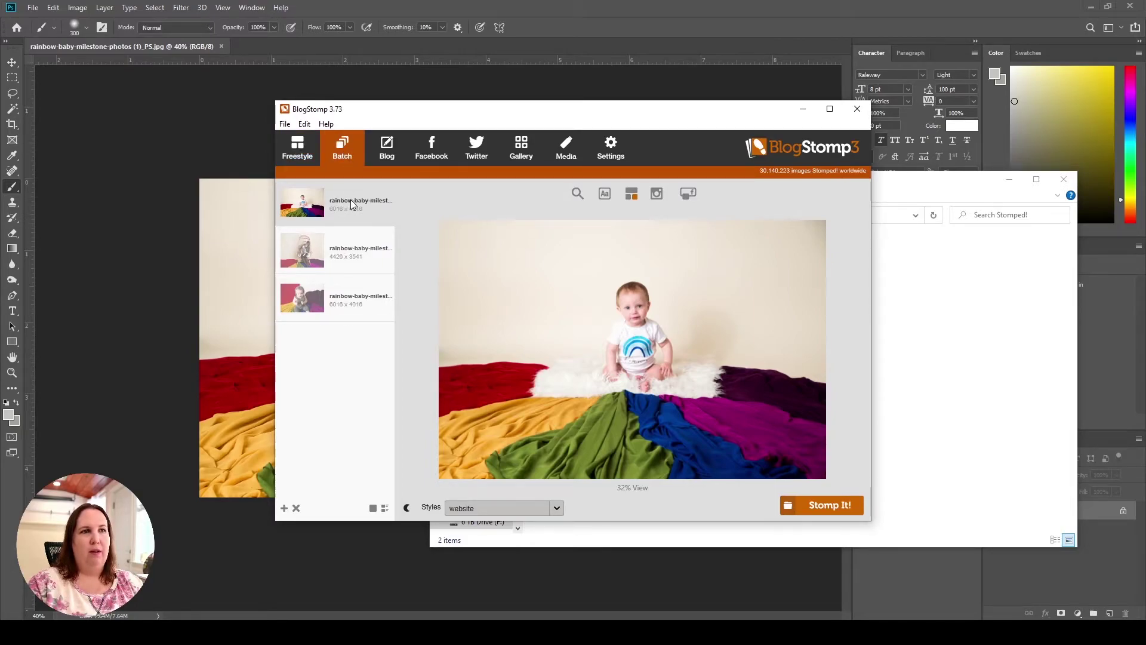
pyautogui.click(306, 146)
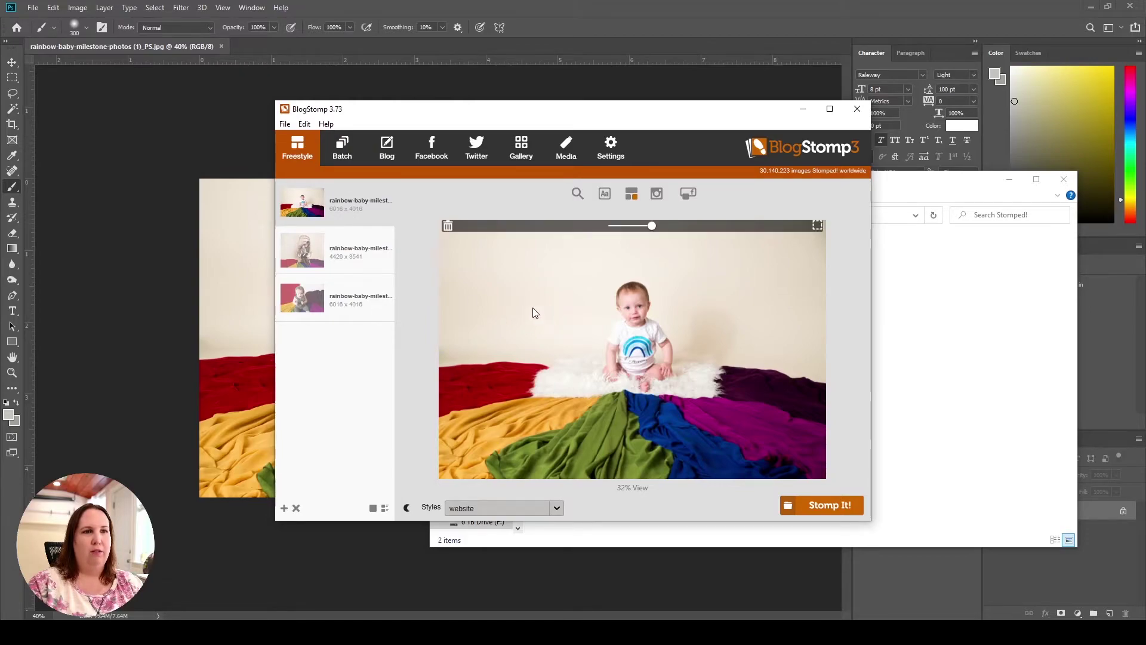
pyautogui.keyDown('shift'); pyautogui.click(348, 302); pyautogui.keyUp('shift')
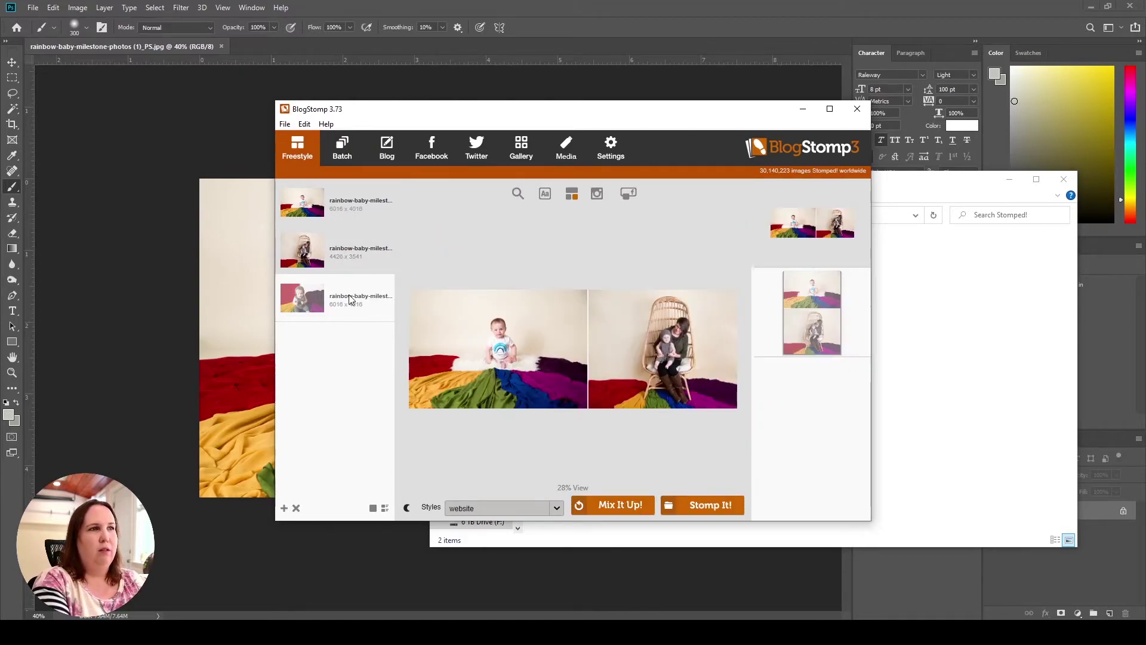
pyautogui.keyDown('ctrl'); pyautogui.click(341, 304); pyautogui.keyUp('ctrl')
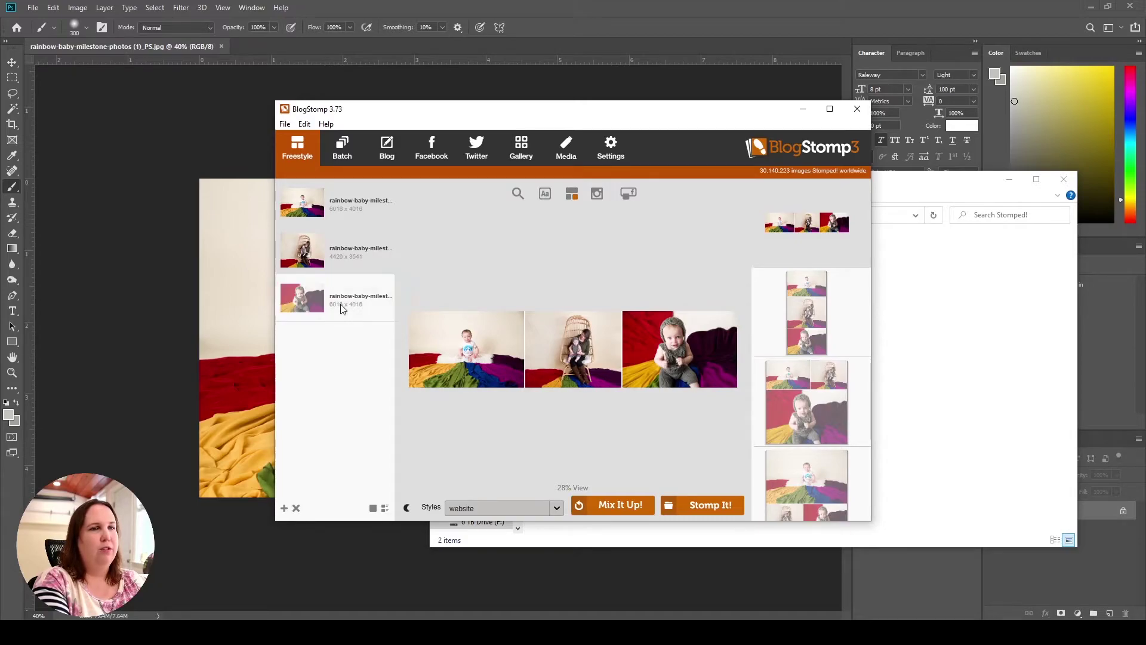
# - Stomp only the first photo as a single image with the website style and bring the Stomped! folder forward
pyautogui.keyDown('ctrl'); pyautogui.click(344, 264); pyautogui.keyUp('ctrl')
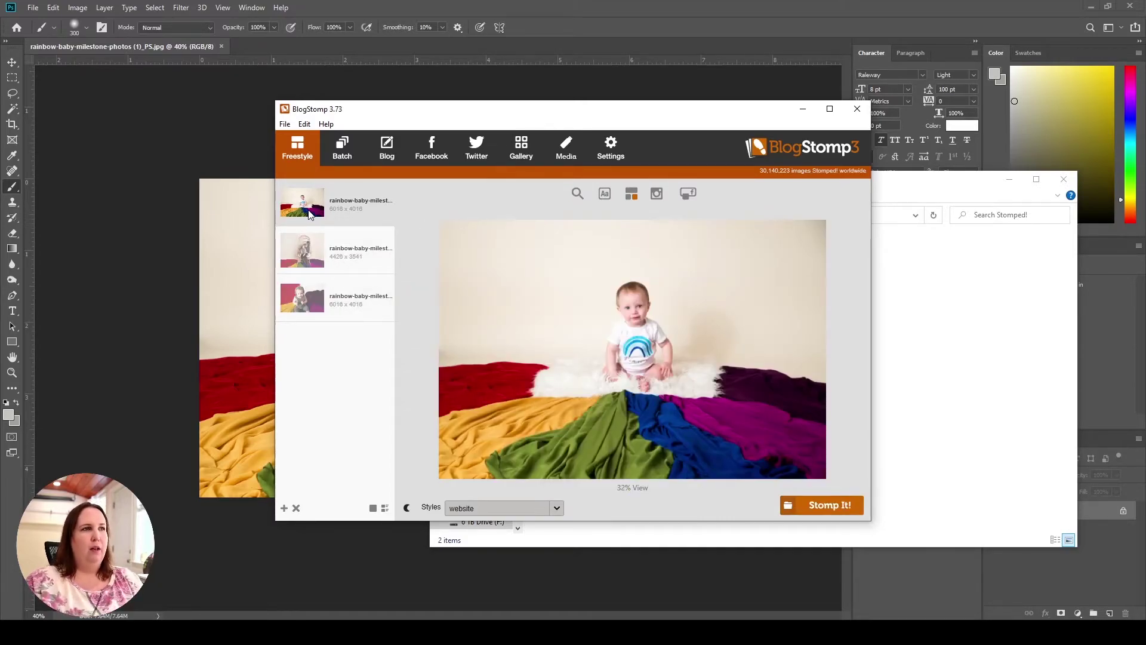
pyautogui.click(821, 505)
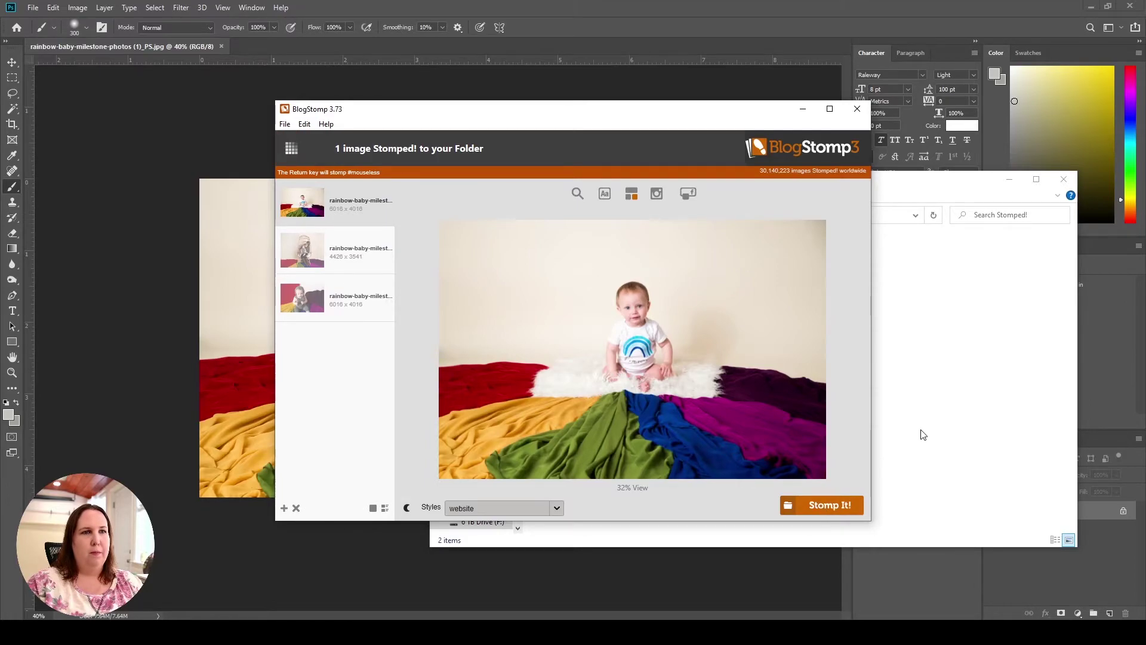
pyautogui.click(924, 434)
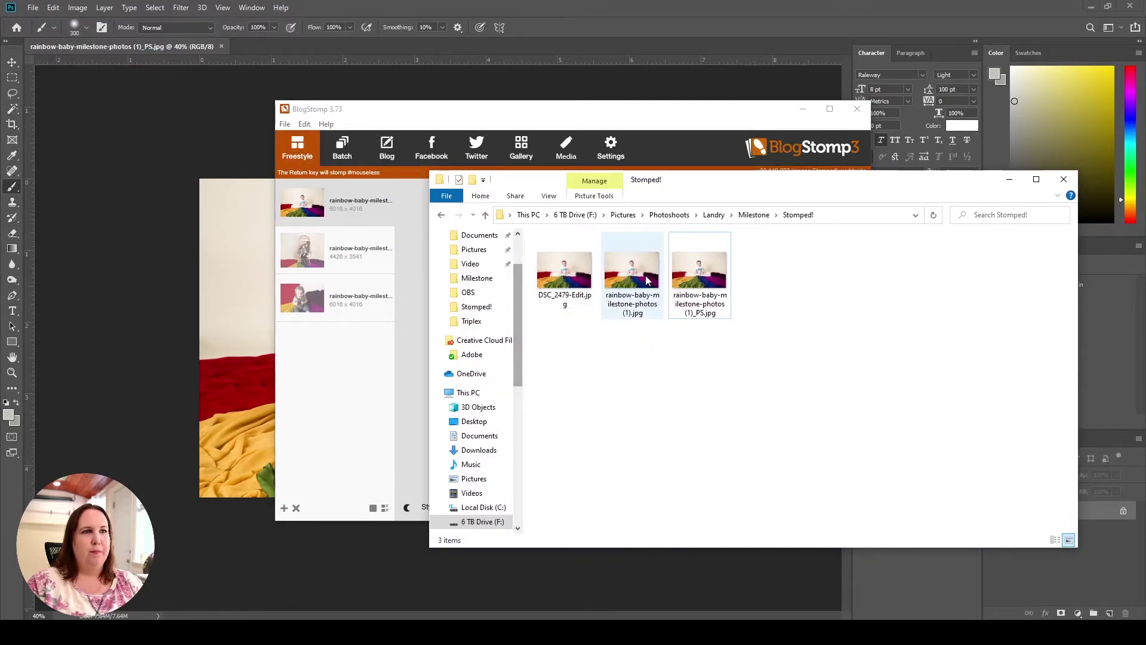
# - Compare the file sizes of the BlogStomp and Photoshop exports, and inspect rainbow-baby-milestone-photos (1).jpg up close
pyautogui.click(634, 297)
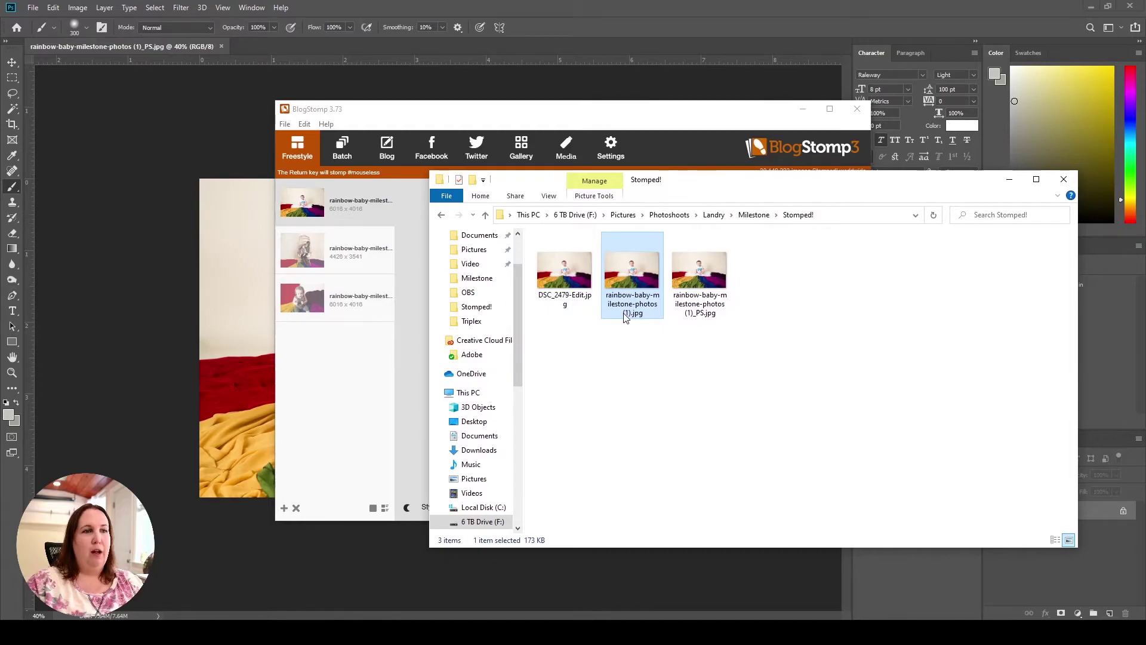
pyautogui.click(689, 296)
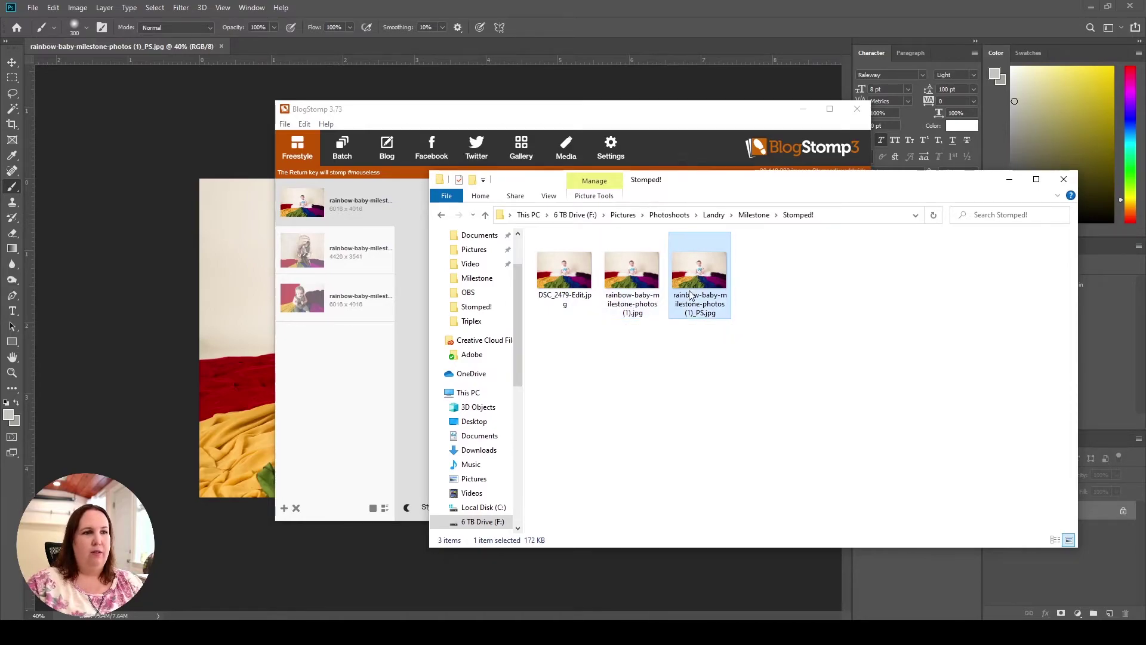
pyautogui.click(636, 299)
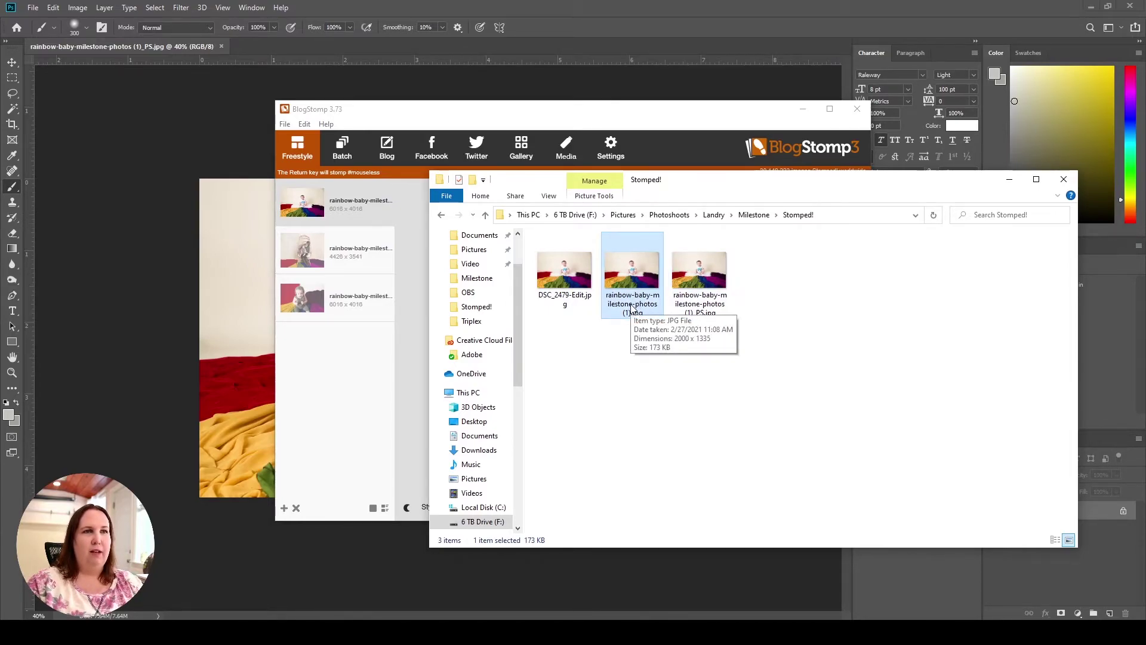
pyautogui.doubleClick(633, 280)
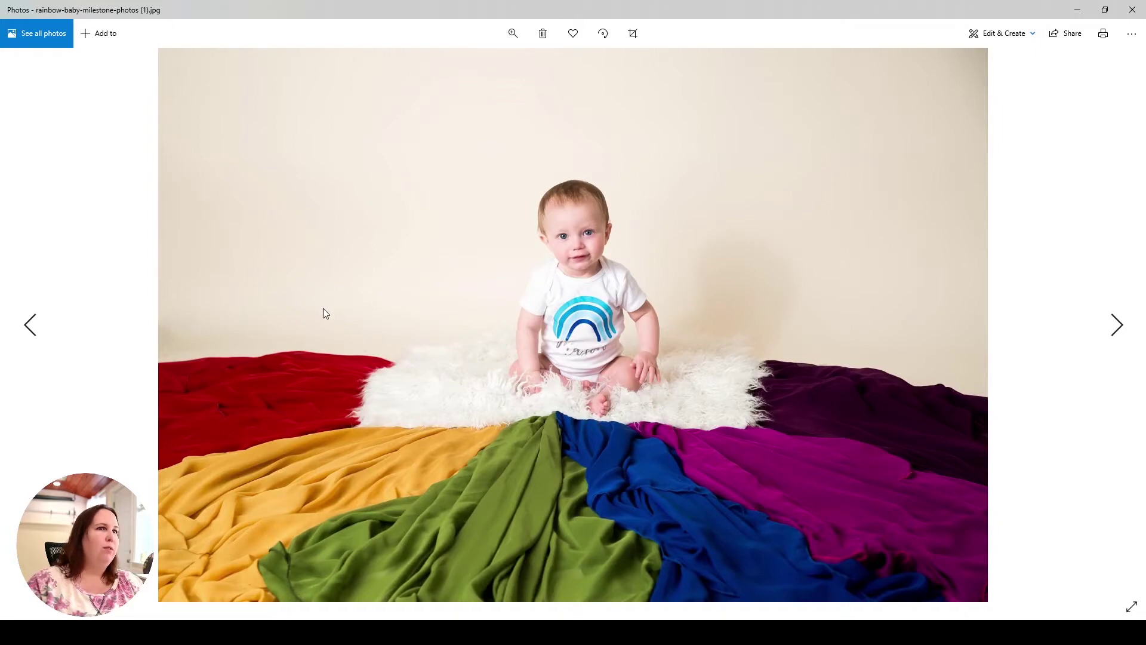
pyautogui.click(512, 33)
pyautogui.moveTo(457, 65)
pyautogui.mouseDown()
pyautogui.moveTo(472, 63)
pyautogui.moveTo(457, 65)
pyautogui.mouseUp()
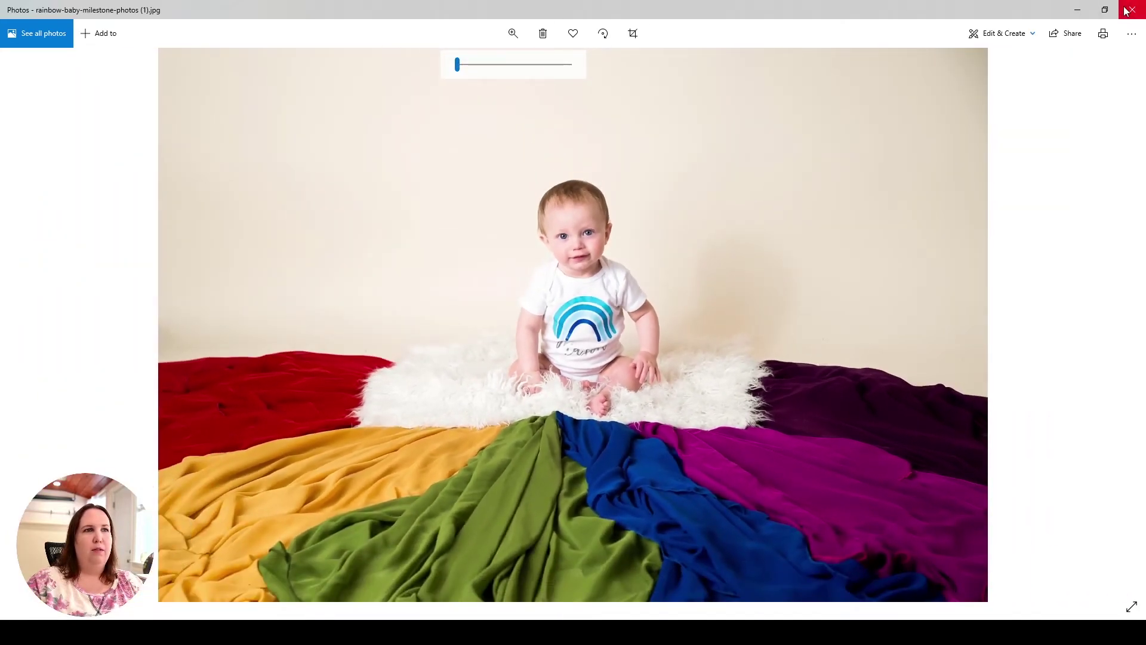
pyautogui.click(1130, 10)
# - Compare rainbow-baby-milestone-photos (1).jpg and rainbow-baby-milestone-photos (1)_PS.jpg in two side-by-side viewer windows, and close both
pyautogui.doubleClick(622, 277)
pyautogui.moveTo(641, 21); pyautogui.dragTo(406, 42)
pyautogui.click(700, 272)
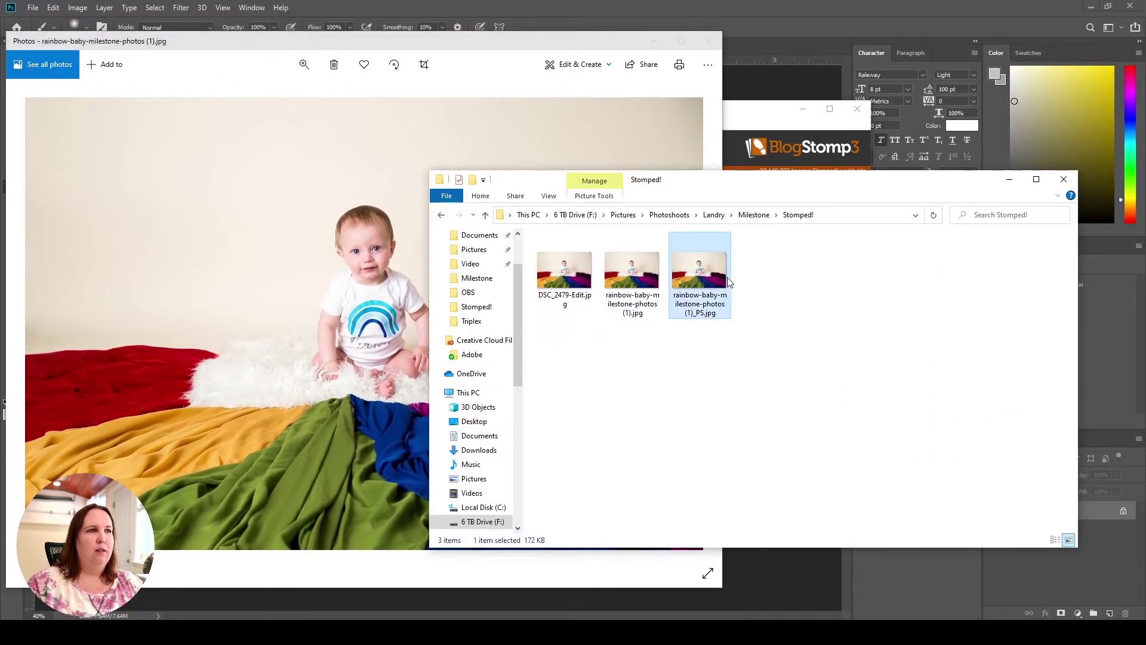
pyautogui.doubleClick(700, 271)
pyautogui.moveTo(602, 20); pyautogui.dragTo(793, 53)
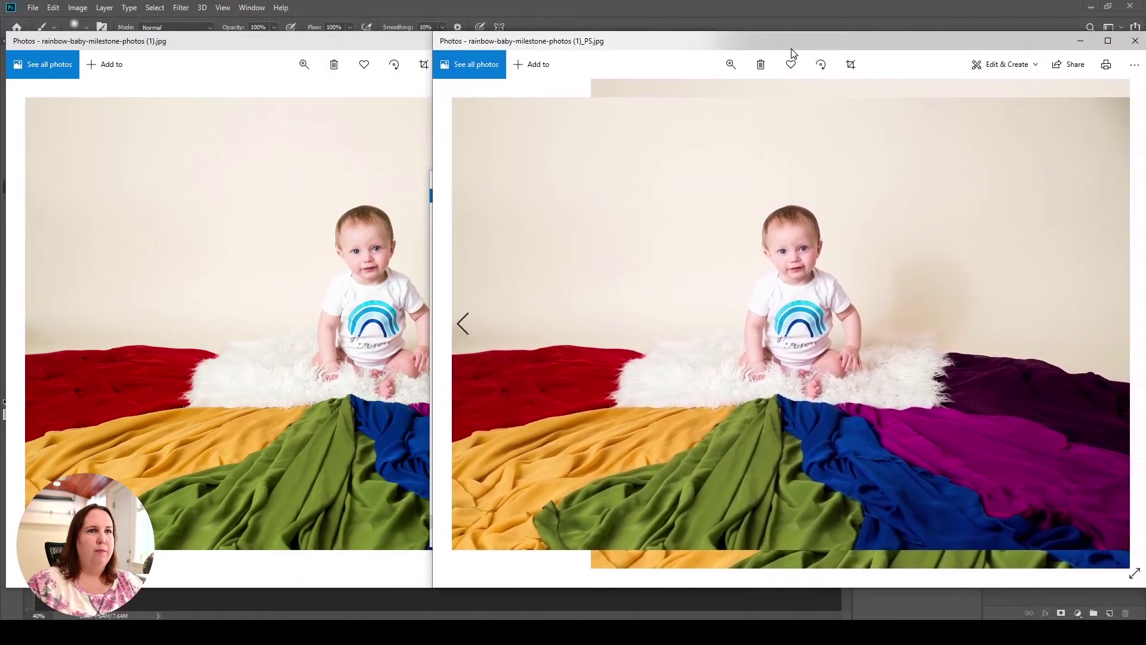
pyautogui.click(328, 452)
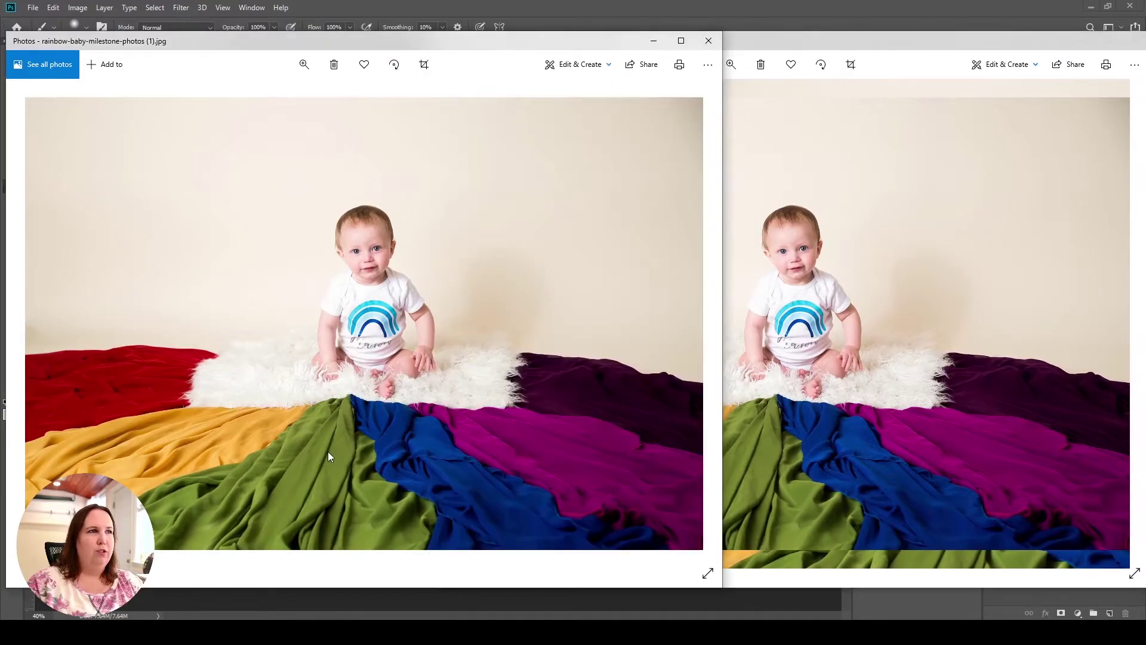
pyautogui.click(783, 173)
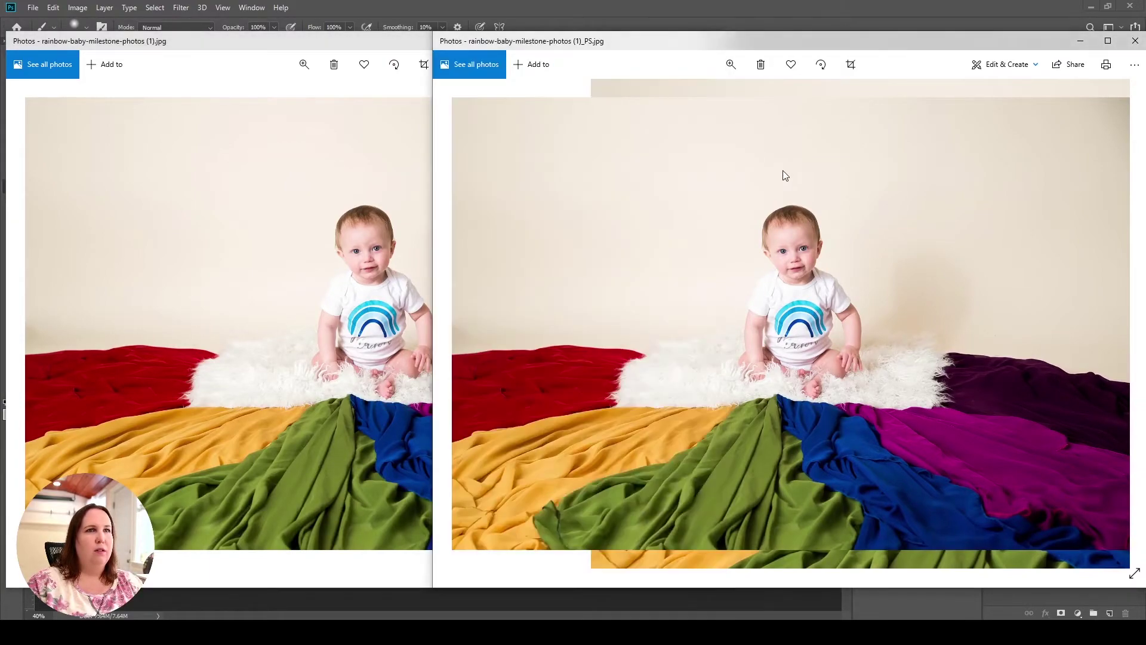
pyautogui.click(410, 124)
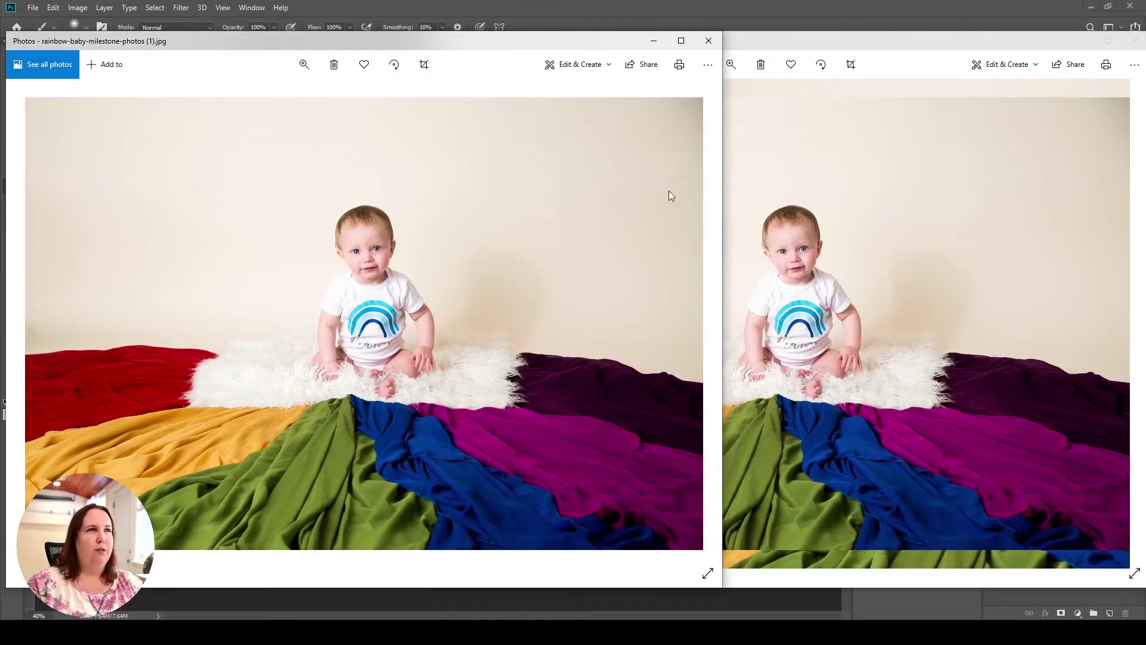
pyautogui.click(708, 40)
pyautogui.click(1134, 40)
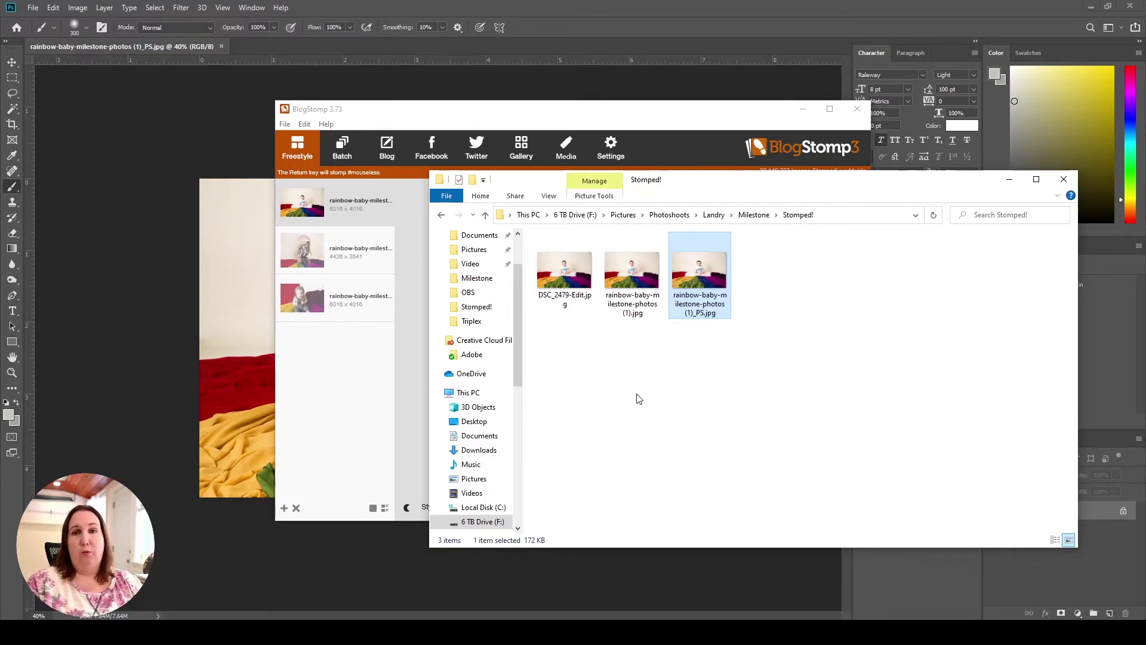
# - Check the file size of the Lightroom export DSC_2479-Edit.jpg against the BlogStomp export rainbow-baby-milestone-photos (1).jpg
pyautogui.click(751, 340)
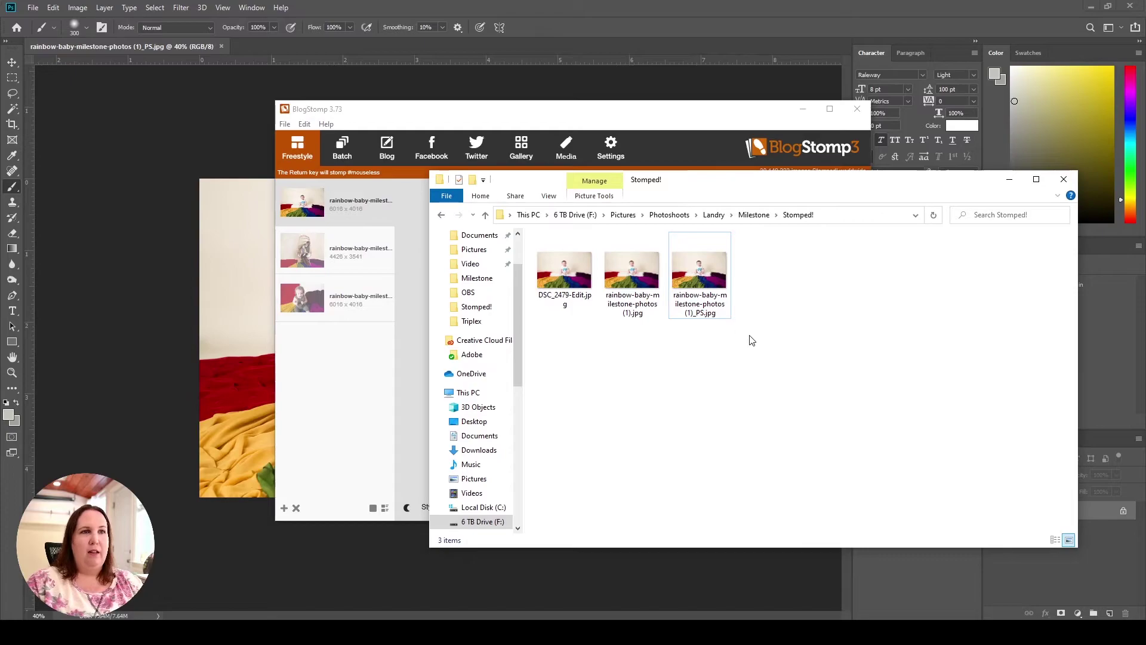
pyautogui.click(580, 297)
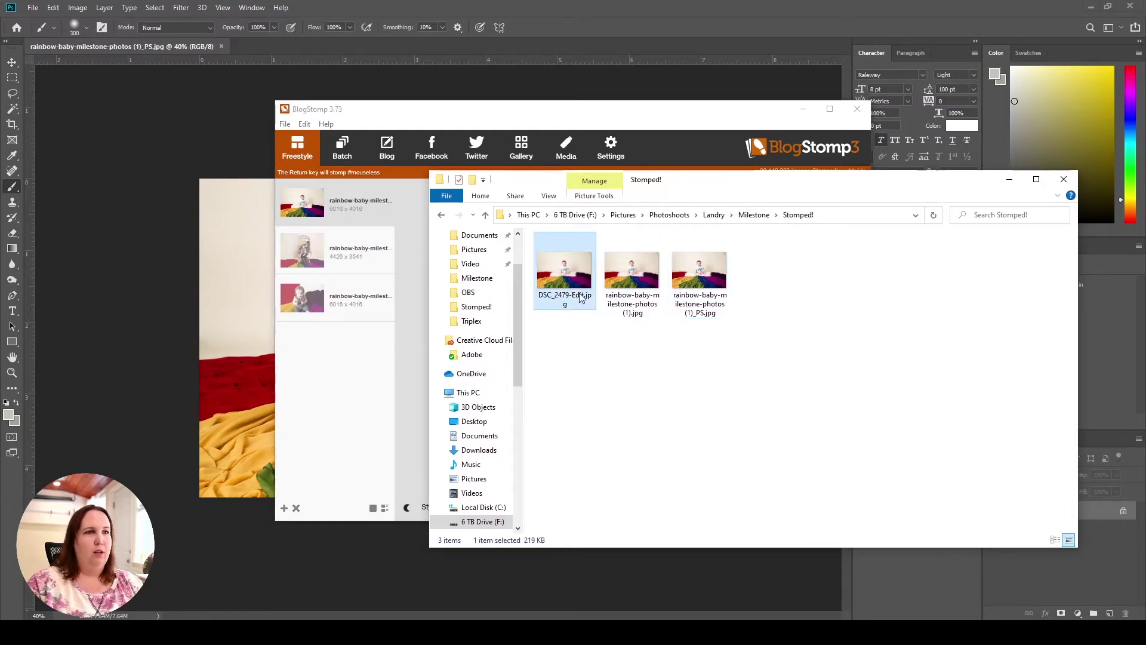
pyautogui.click(613, 300)
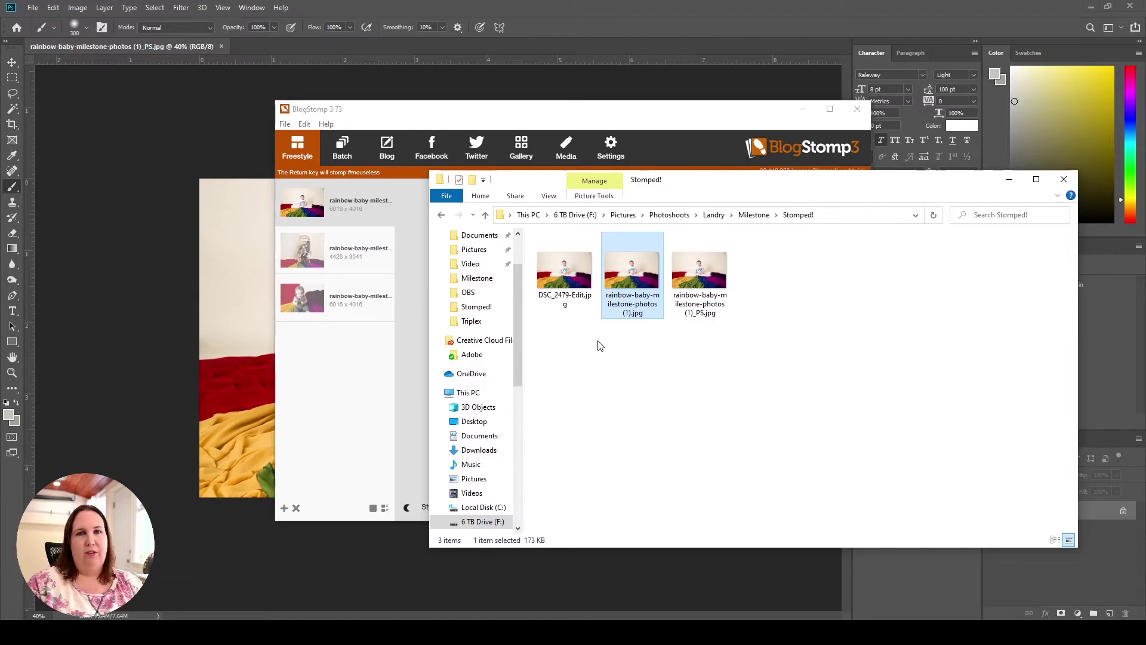
# - Switch to the WordPress media library in Chrome and upload rainbow-baby-milestone-photos (1).jpg from the Stomped! folder as new media
pyautogui.click(618, 338)
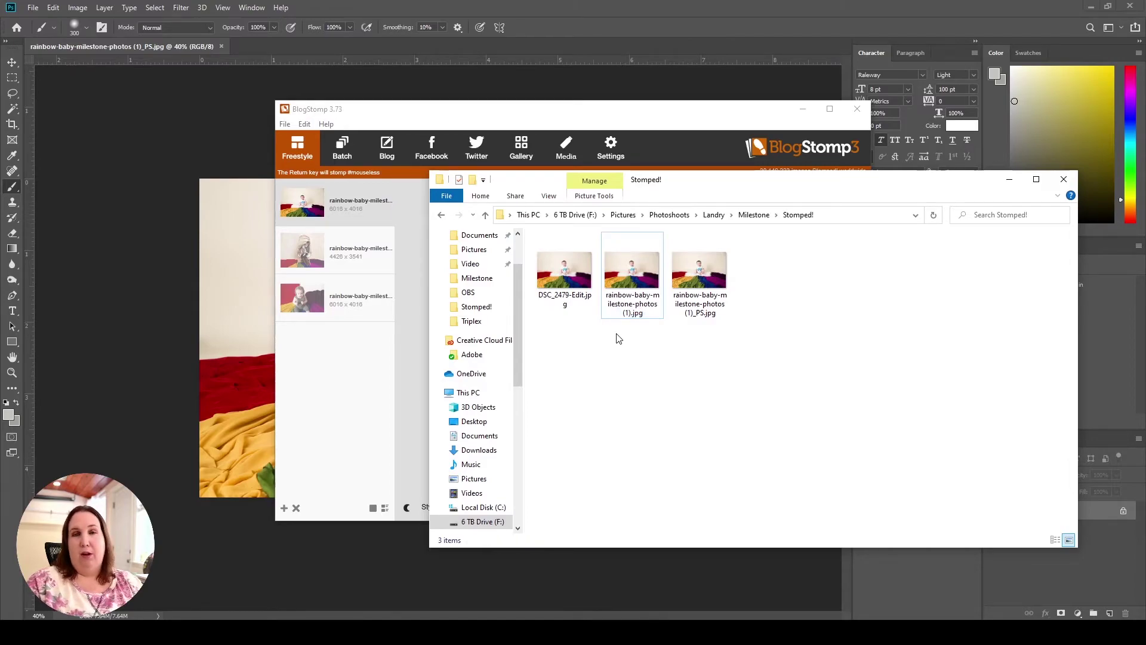
pyautogui.click(366, 631)
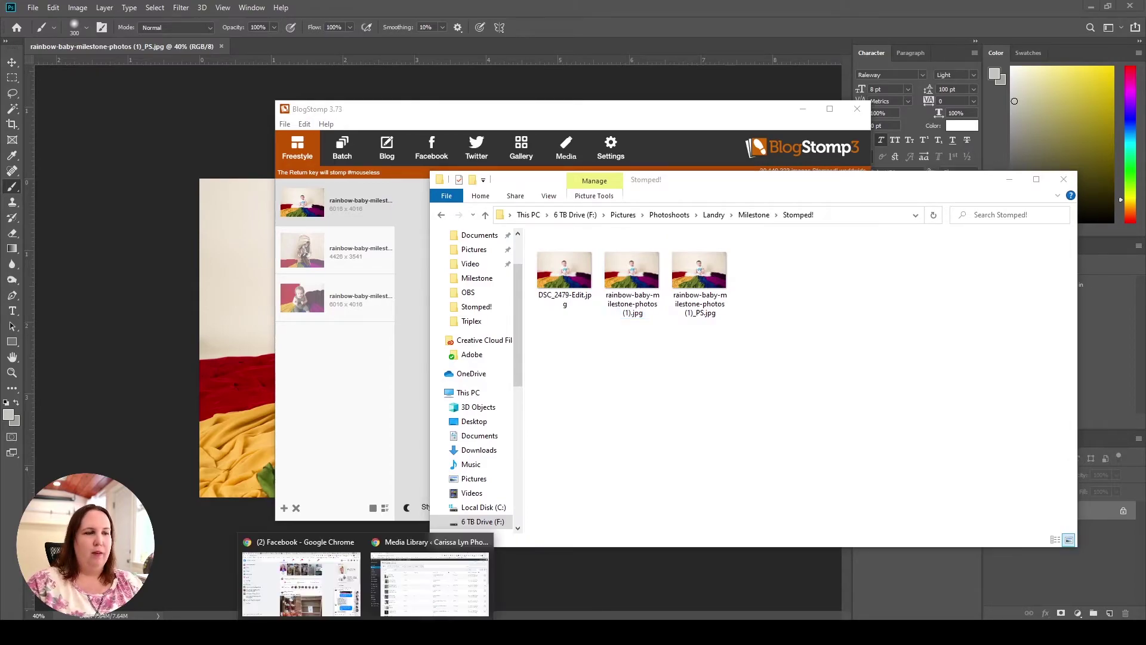
pyautogui.click(439, 602)
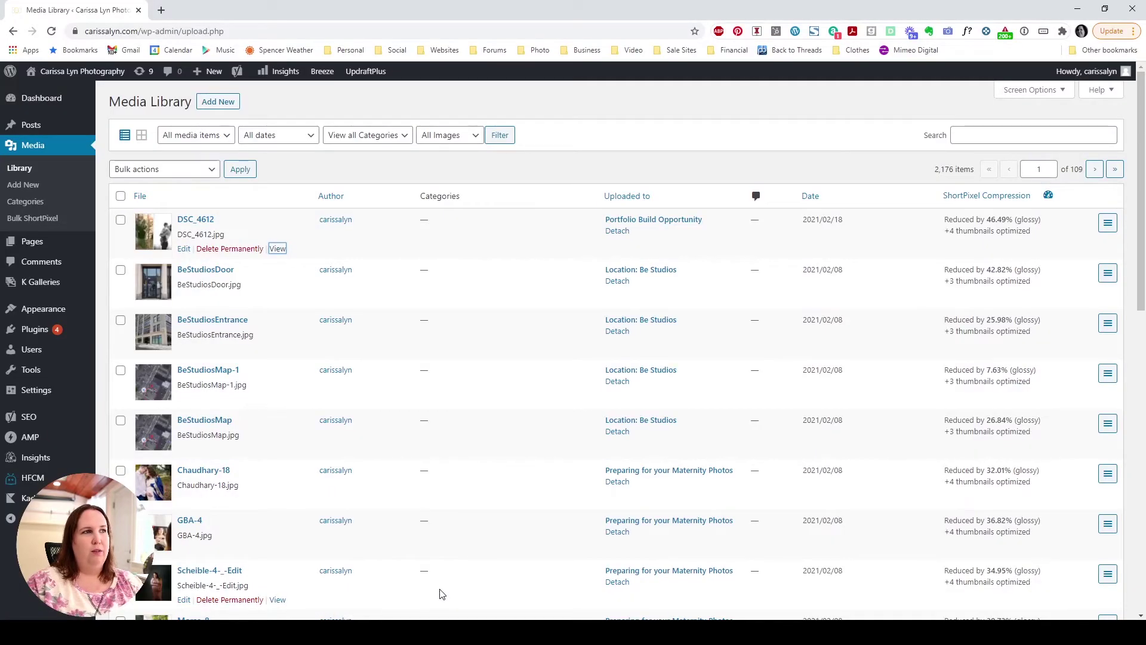
pyautogui.click(228, 104)
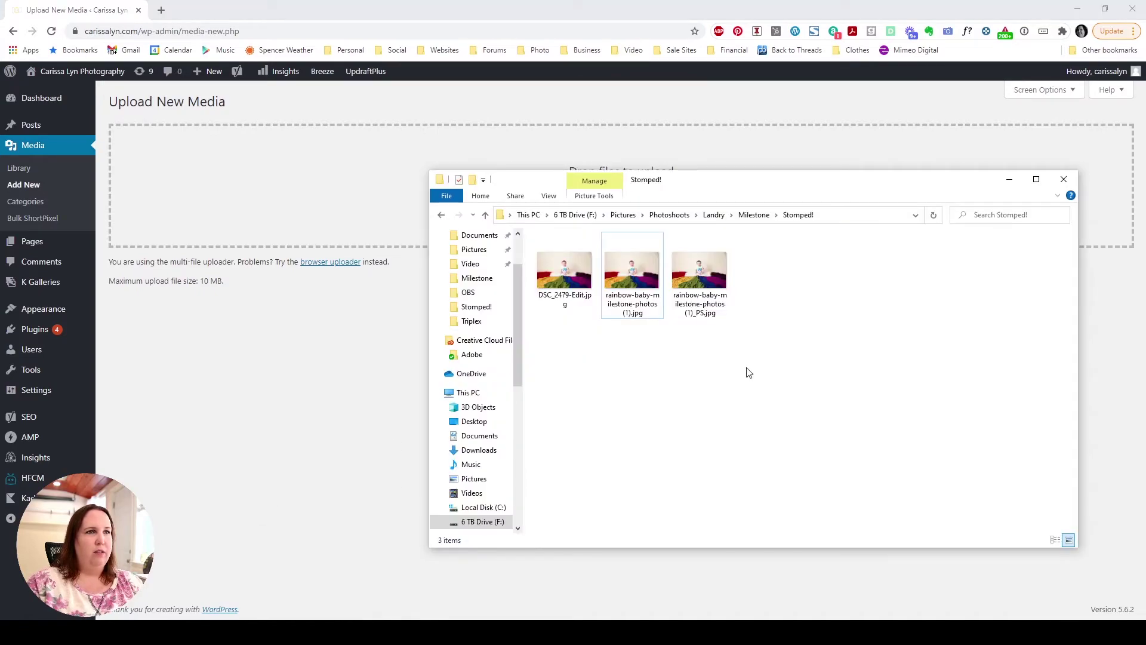
pyautogui.click(631, 280)
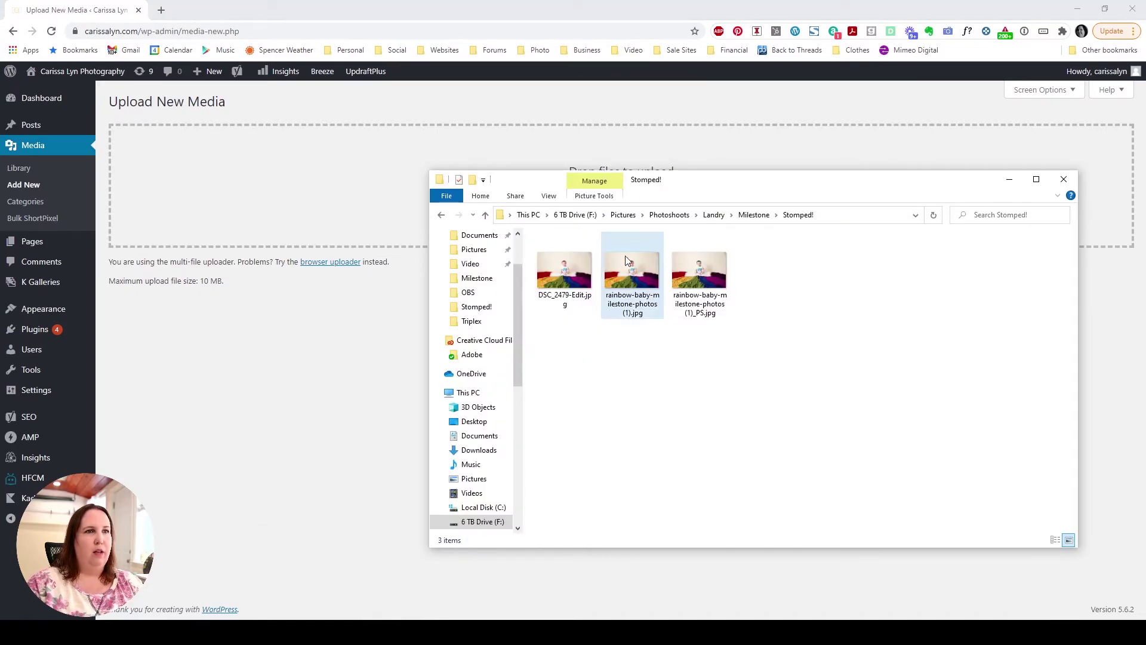
pyautogui.moveTo(633, 288); pyautogui.dragTo(358, 203)
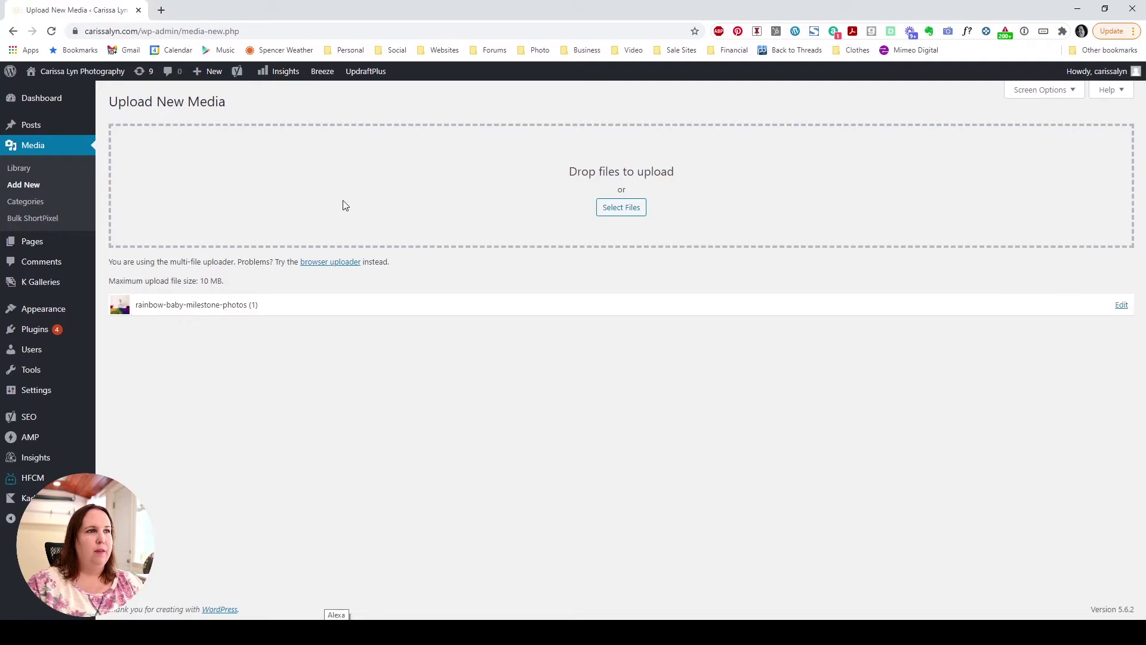
# - Check the uploaded photo's compression in the media library, and review the ShortPixel plugin settings
pyautogui.click(31, 170)
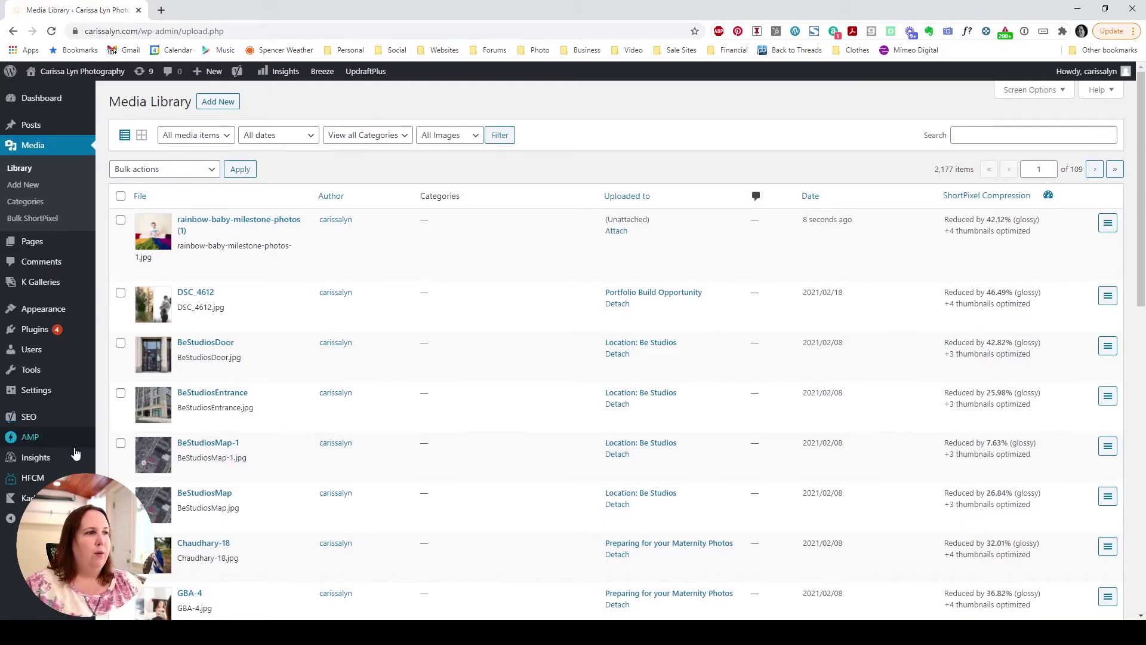
pyautogui.moveTo(72, 397)
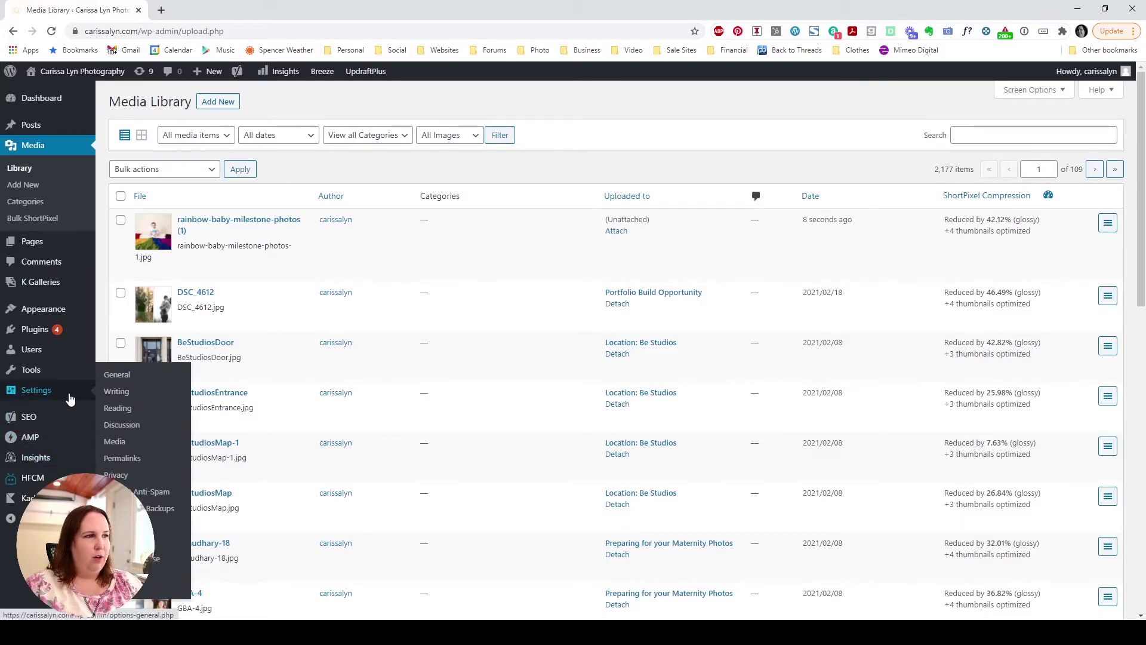
pyautogui.click(81, 407)
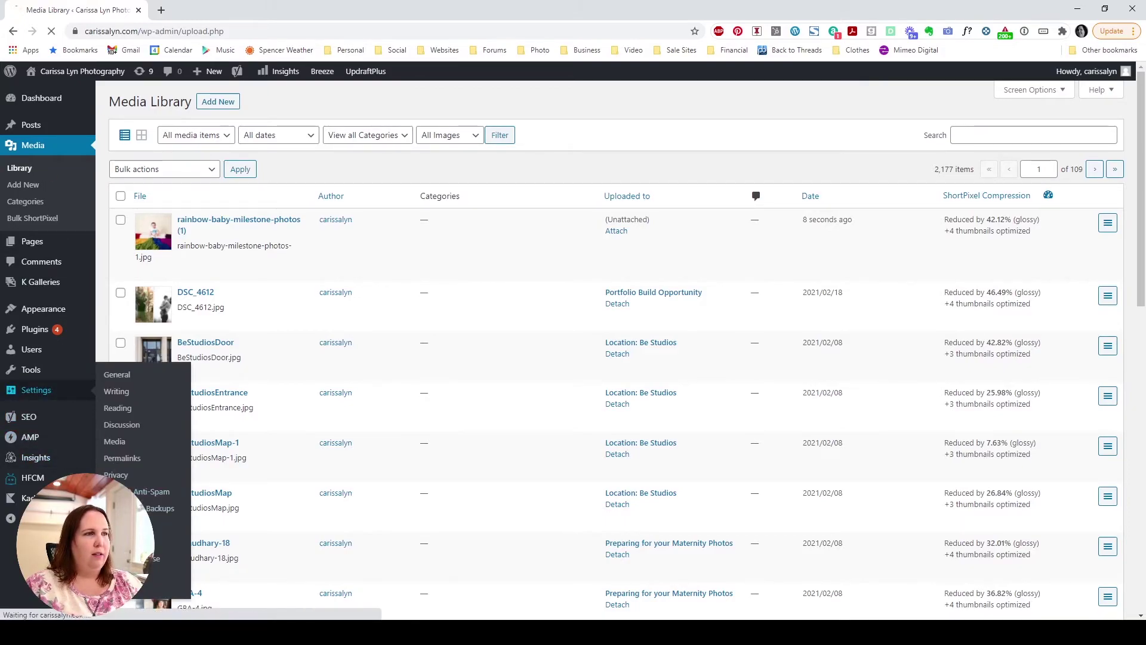
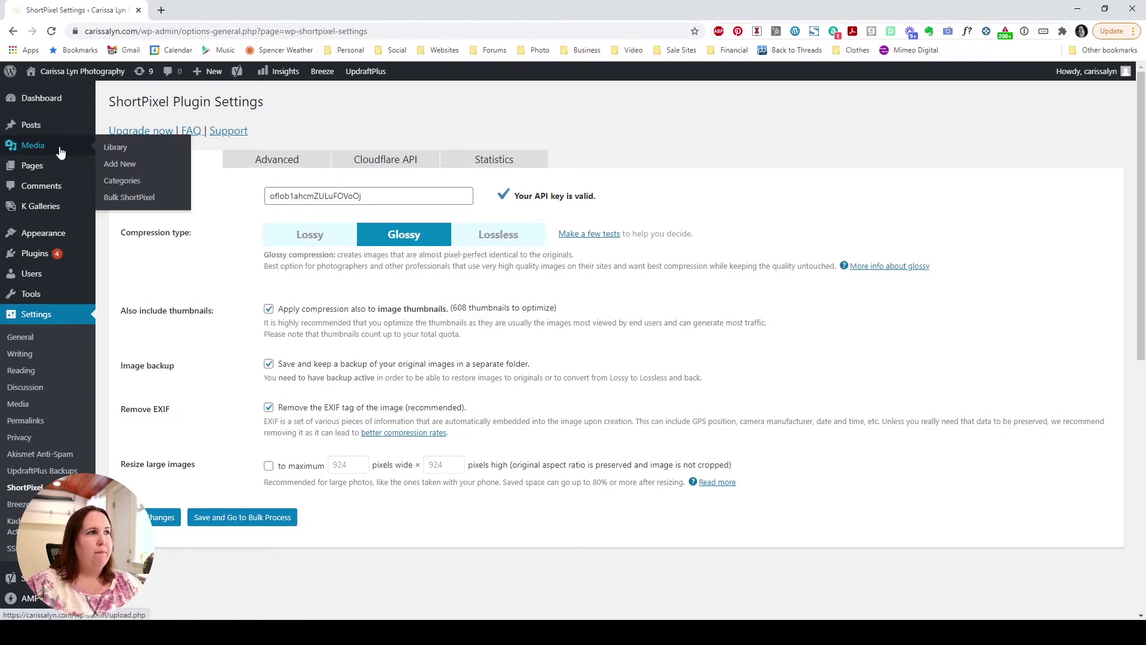
# - Open the uploaded rainbow-baby-milestone-photos (1) from the media library, copy its file URL and view the image in a new tab
pyautogui.click(110, 148)
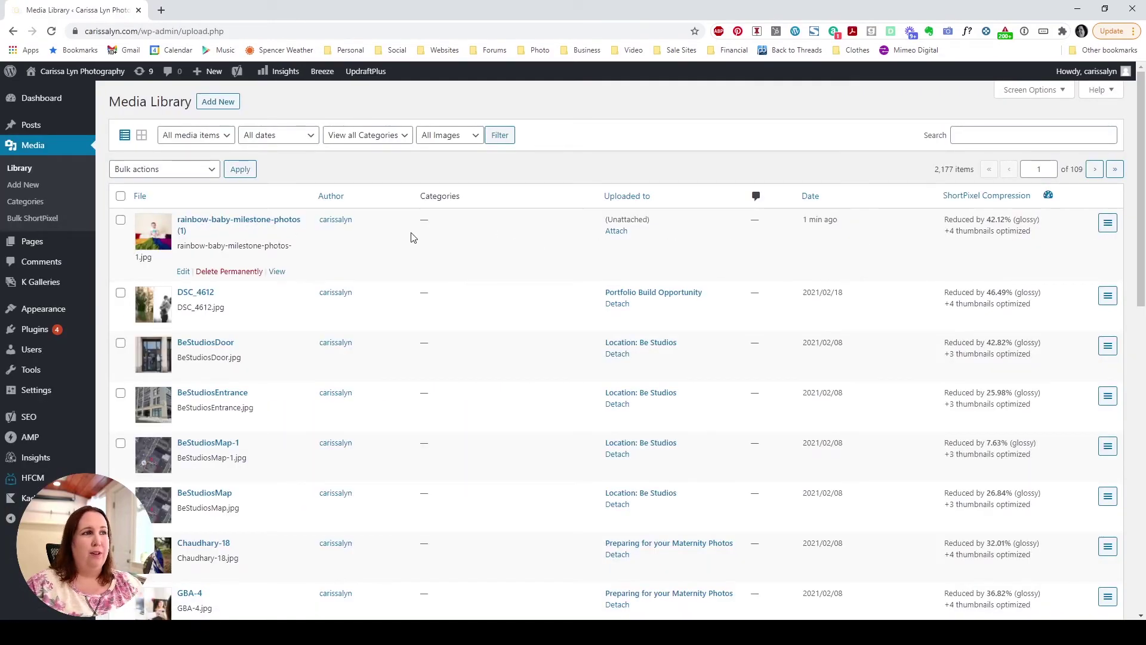
pyautogui.click(255, 225)
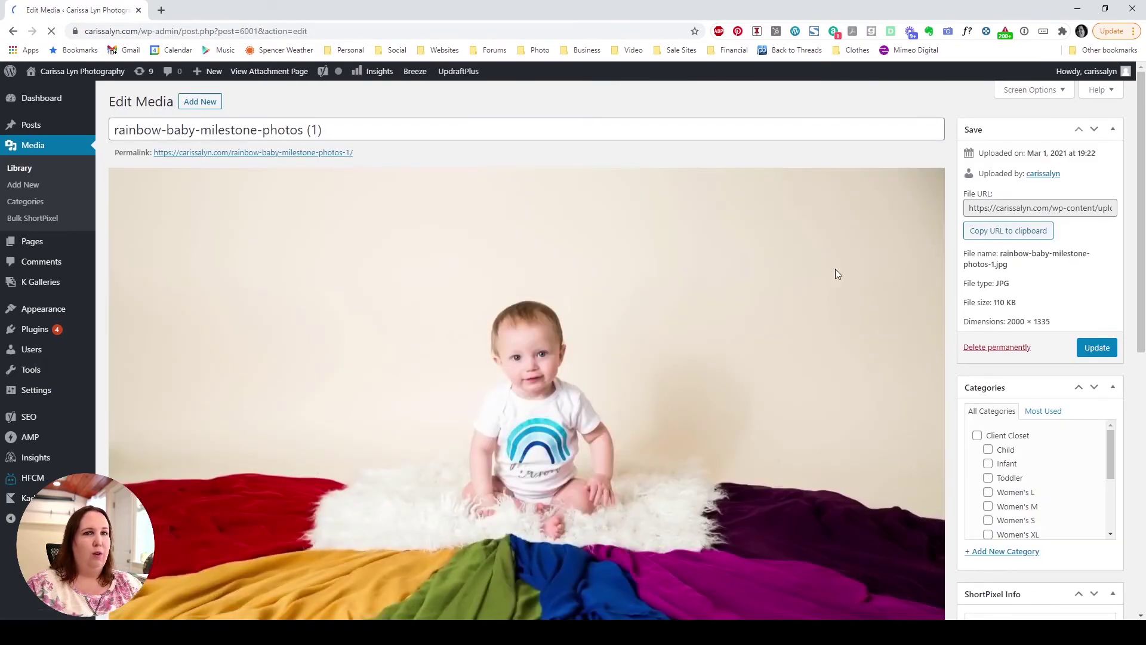
pyautogui.click(1013, 236)
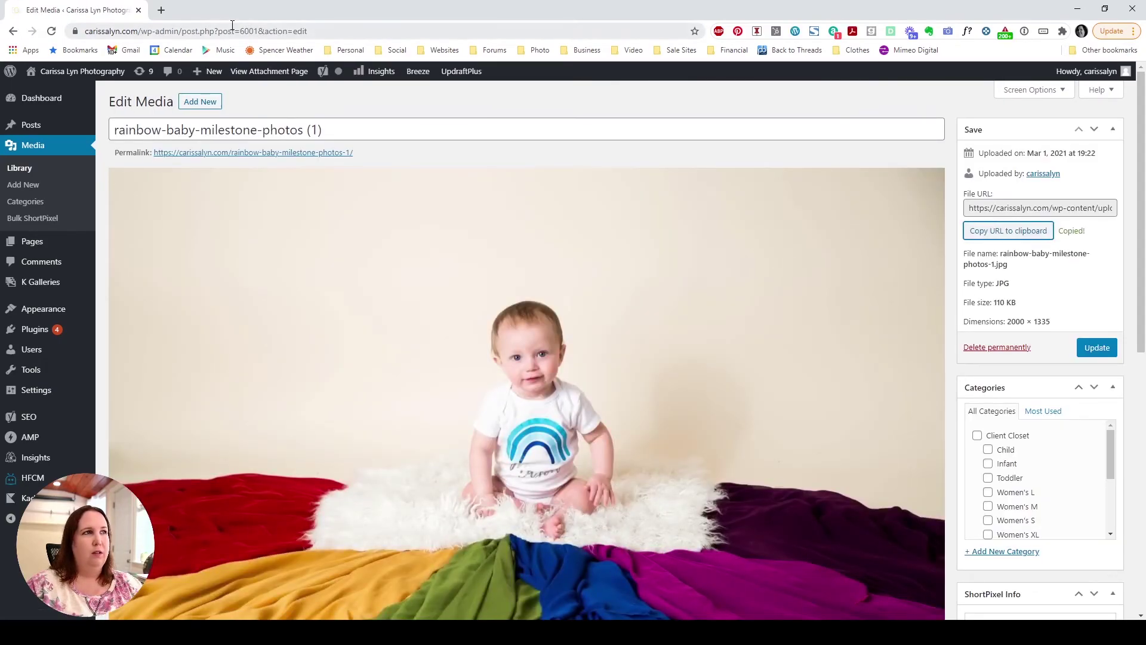
pyautogui.click(161, 10)
pyautogui.rightClick(165, 30)
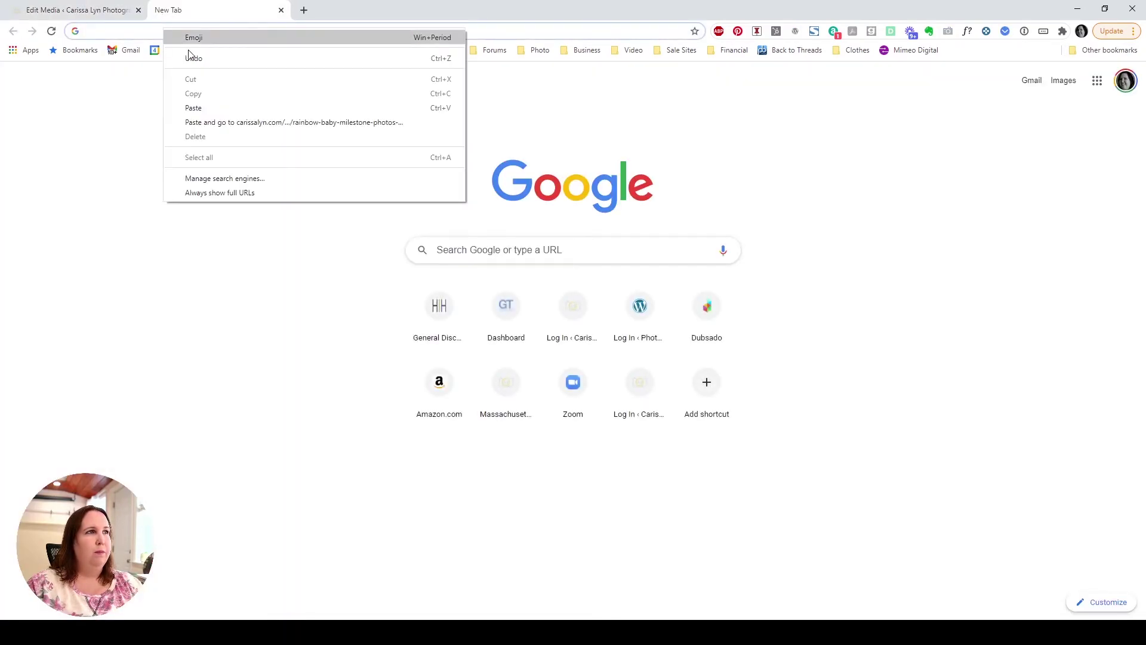
pyautogui.click(218, 122)
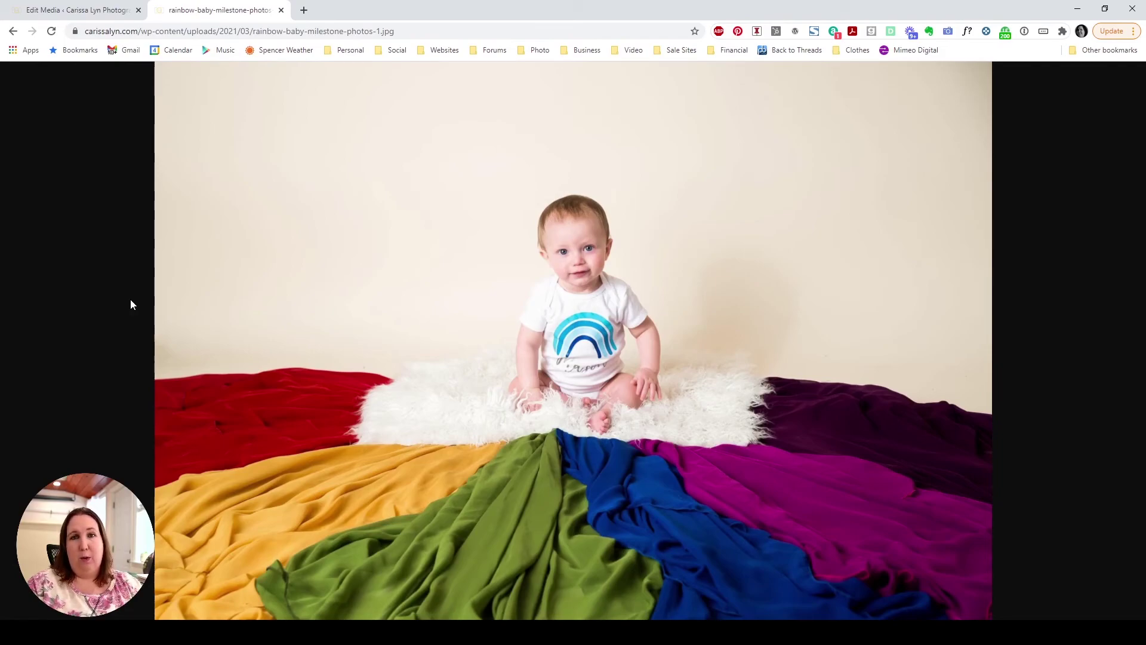
# - Return to the media library and restore the ShortPixel backup of rainbow-baby-milestone-photos (1)
pyautogui.click(122, 9)
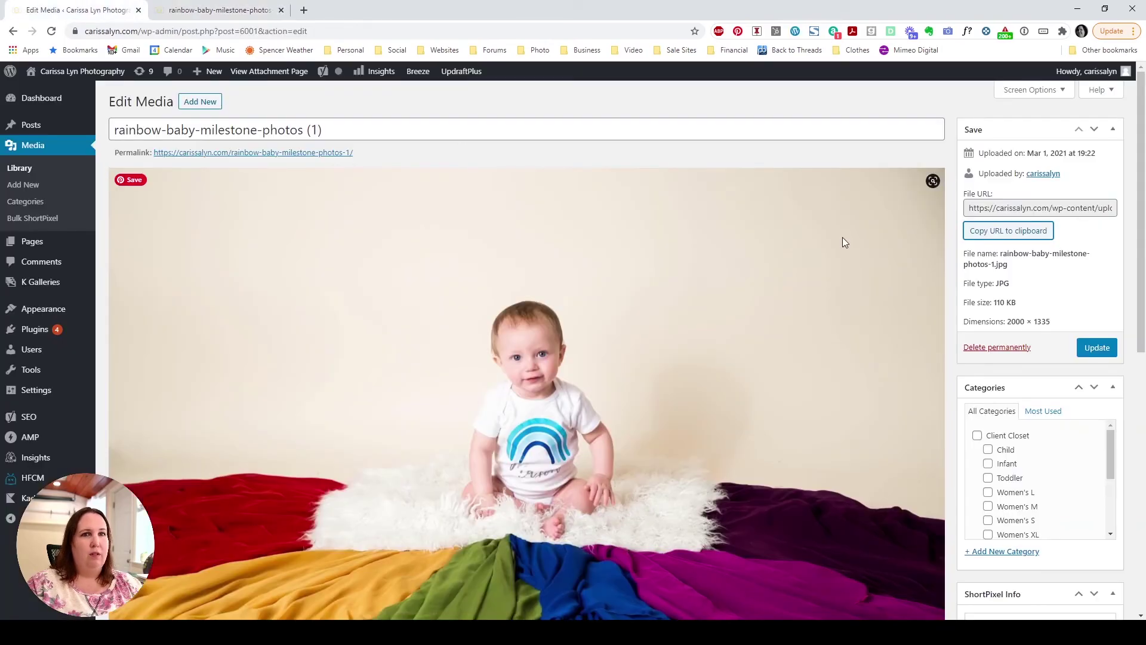
pyautogui.click(30, 170)
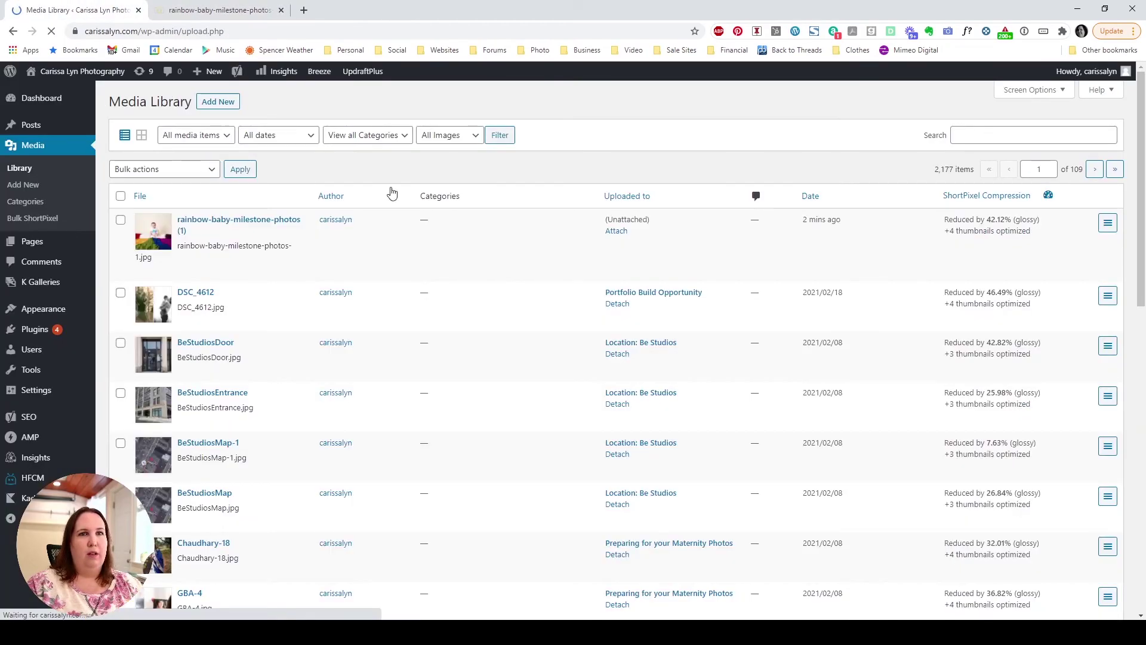
pyautogui.click(1108, 224)
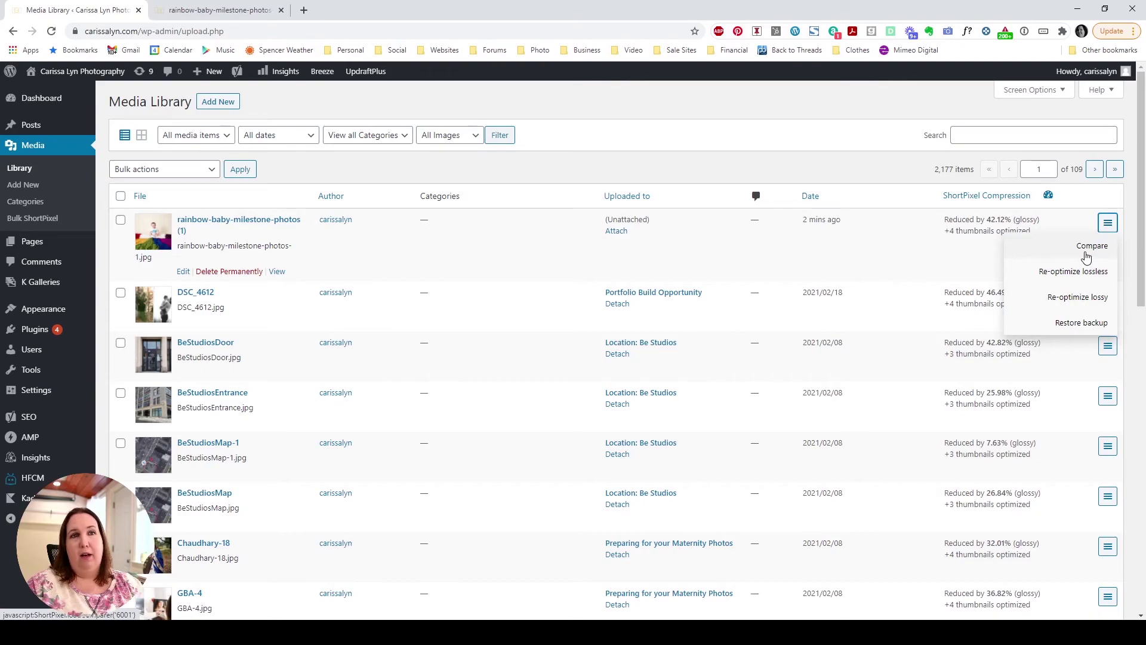
pyautogui.click(1081, 323)
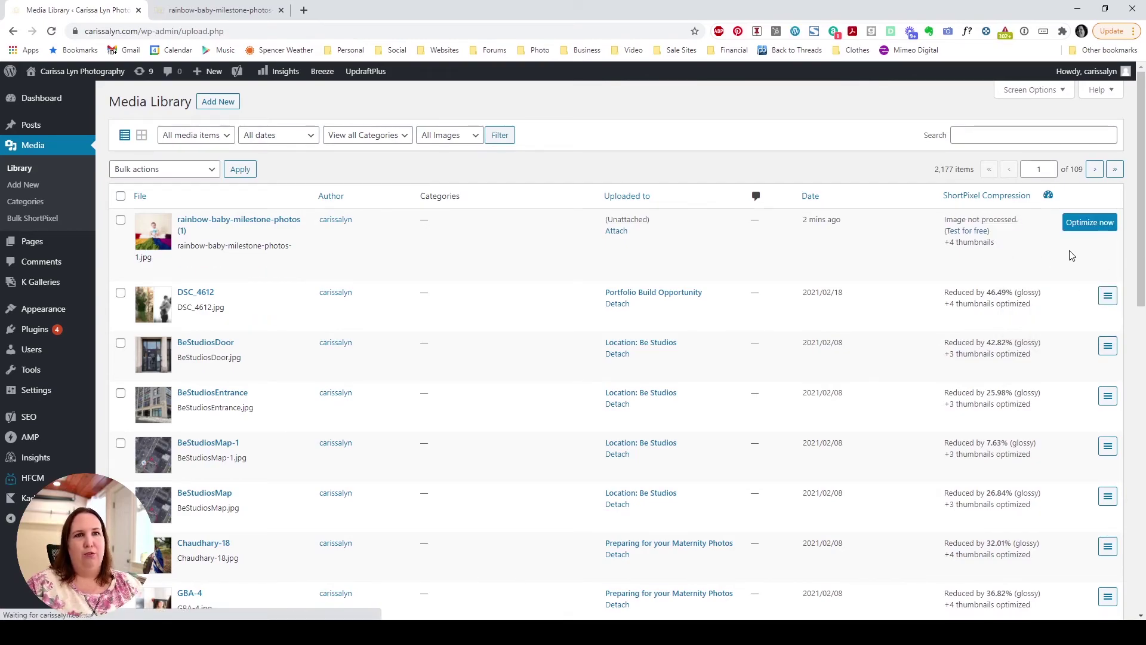